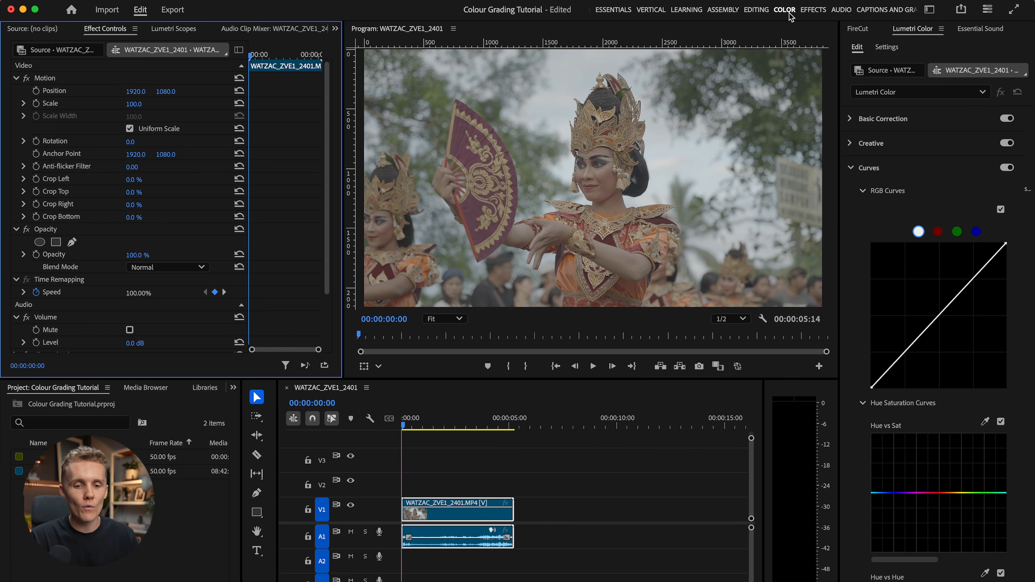
Widen the Lumetri Color panel, narrow the Effect Controls panel, and collapse the Curves section.
left_click(824, 50)
left_click_drag(838, 49, 782, 65)
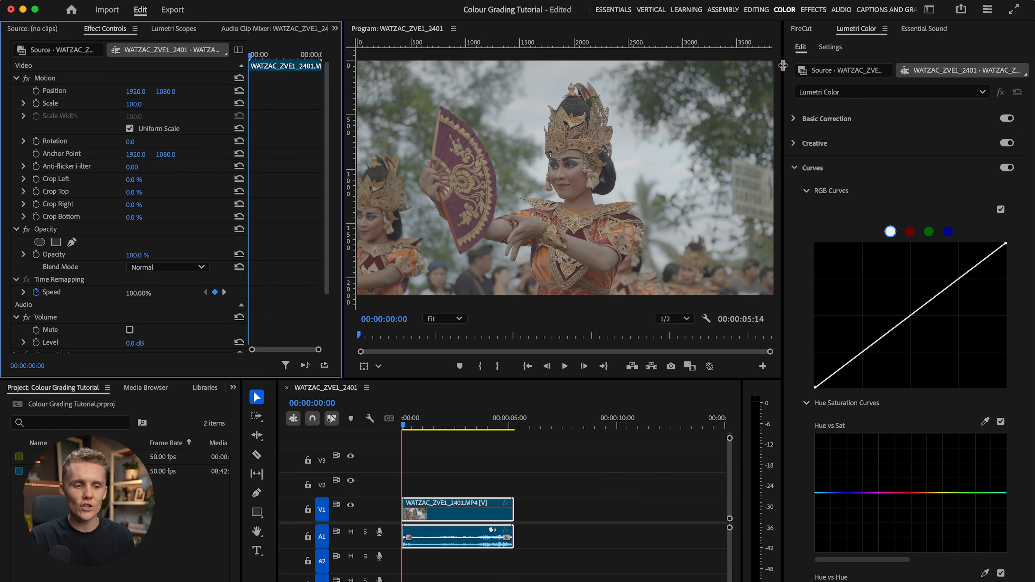
left_click_drag(343, 191, 303, 191)
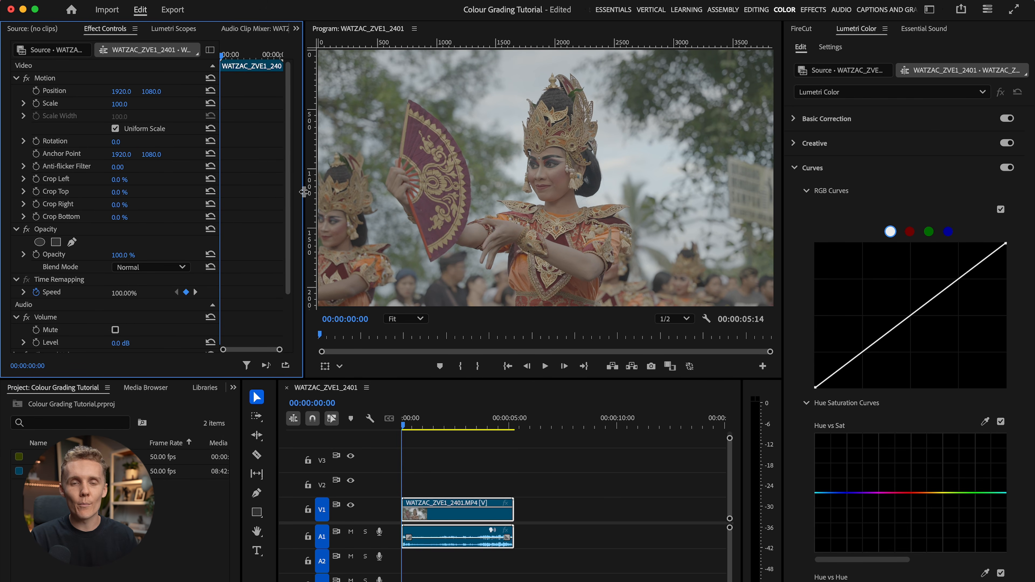
left_click(837, 178)
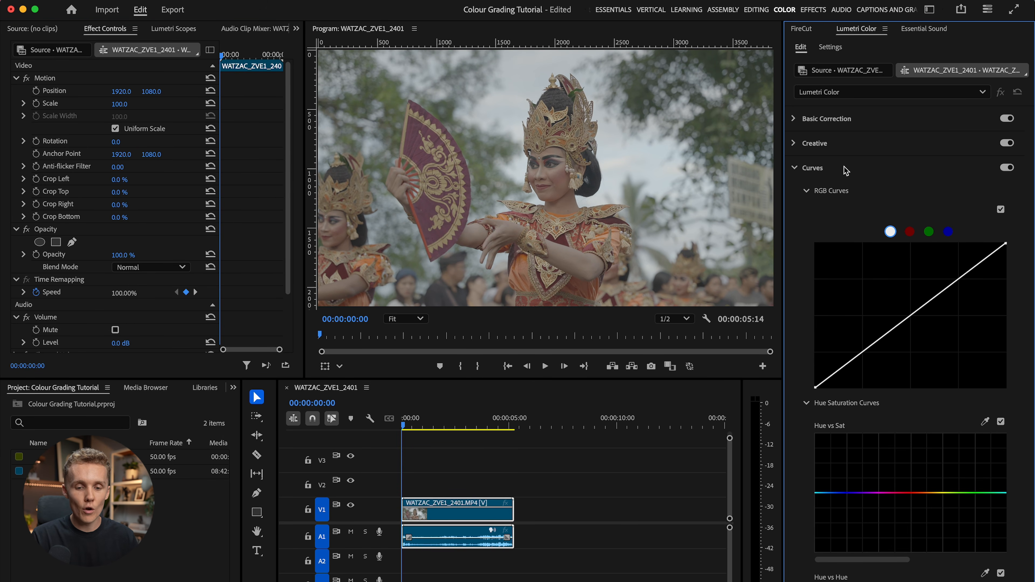
left_click(848, 168)
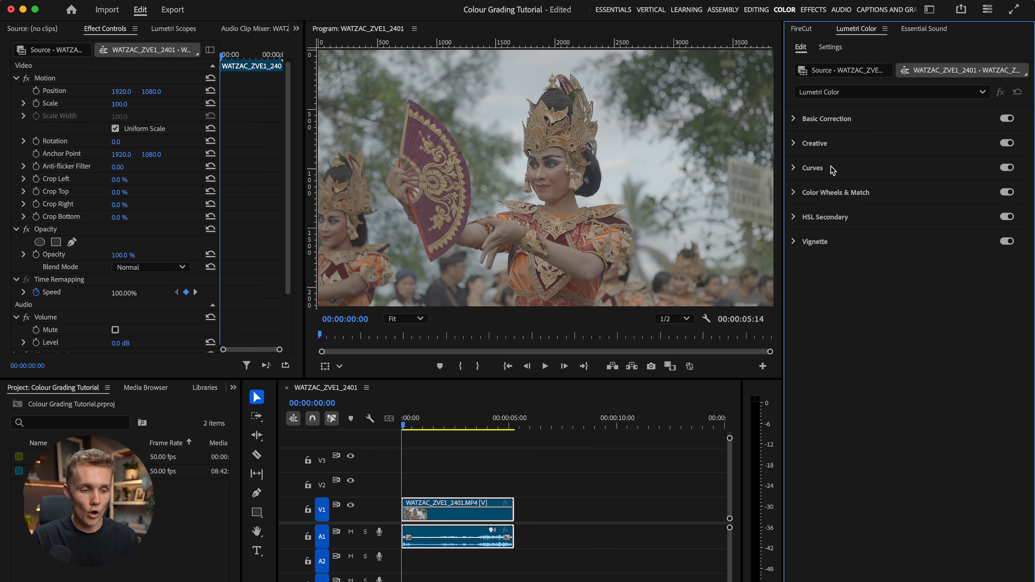
Display the Lumetri Scopes for the dancer clip.
left_click(174, 29)
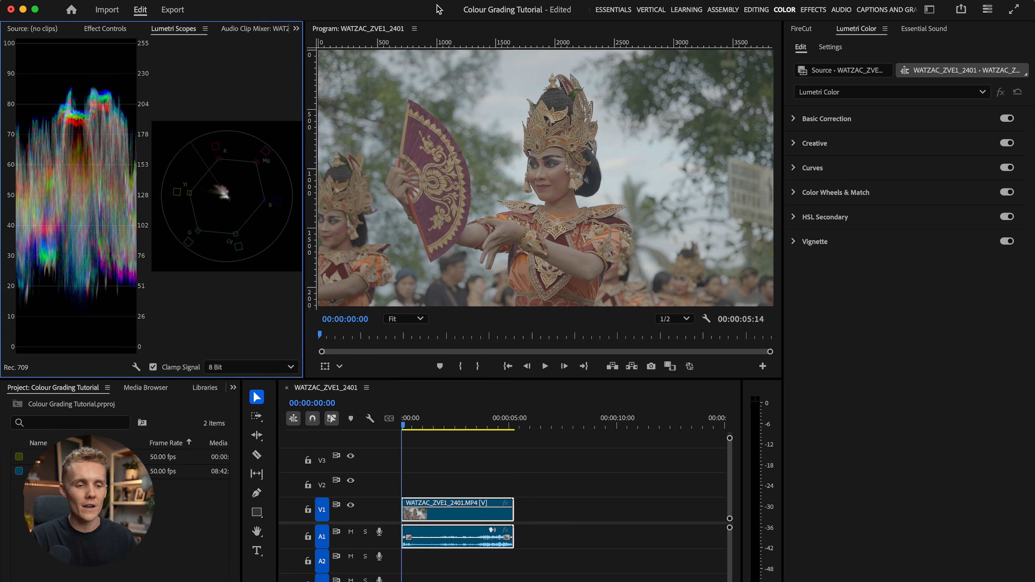
left_click(345, 1)
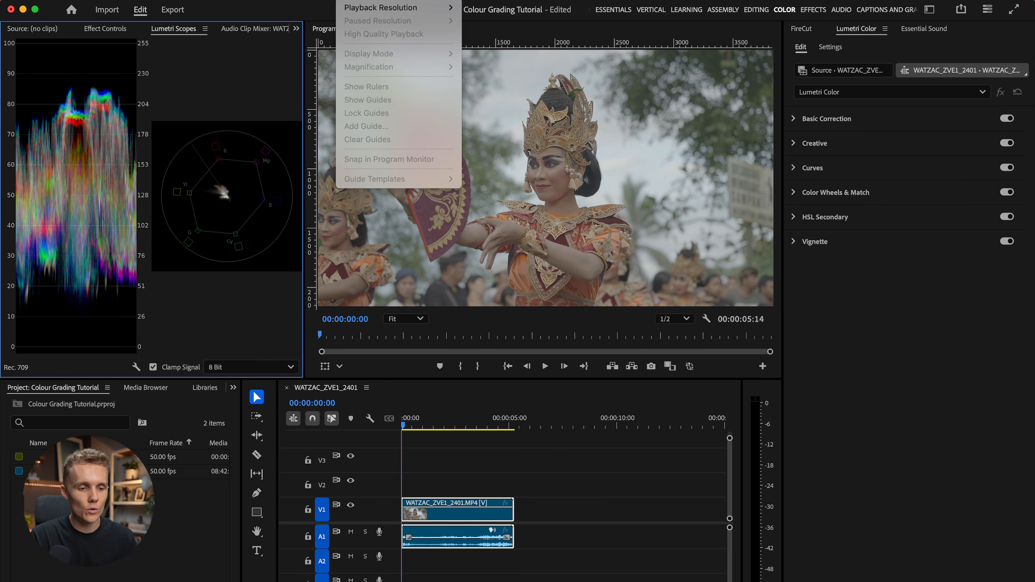
mouse_move(379, 1)
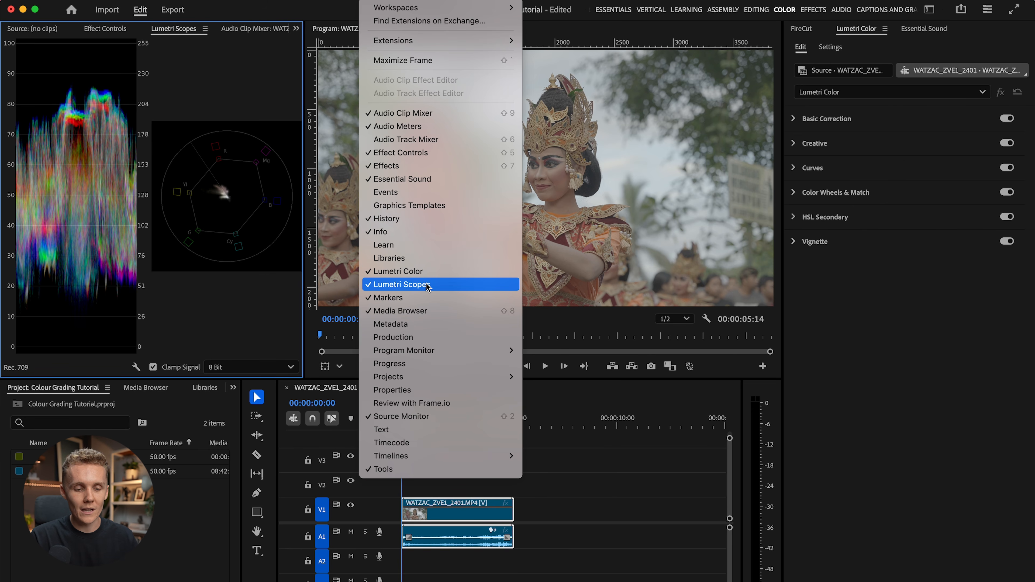
left_click(408, 286)
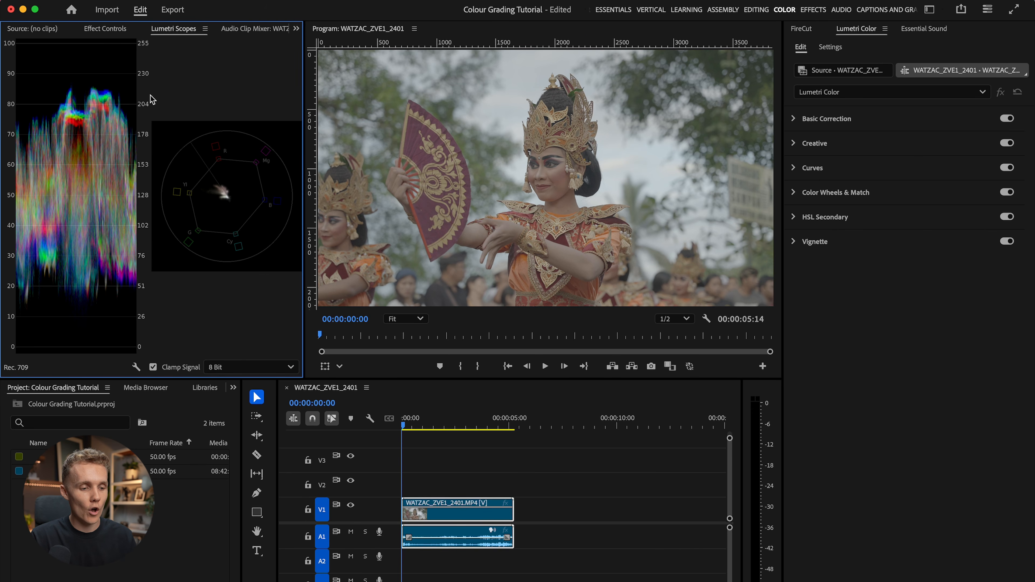
Examine the available scope types in Lumetri Scopes, including Vectorscope YUV, Parade (RGB) and Waveform (RGB).
right_click(183, 86)
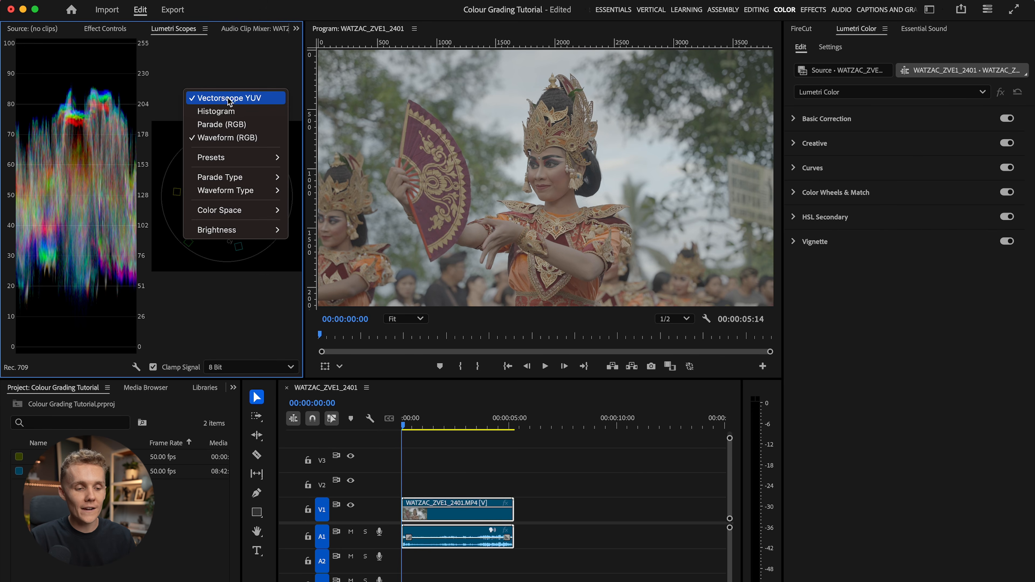
left_click(243, 66)
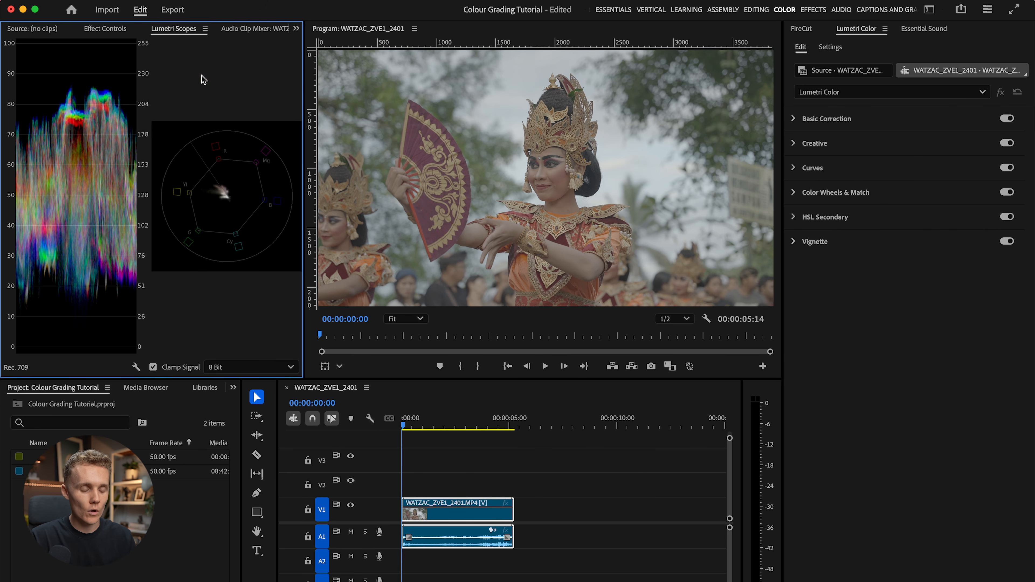
right_click(203, 80)
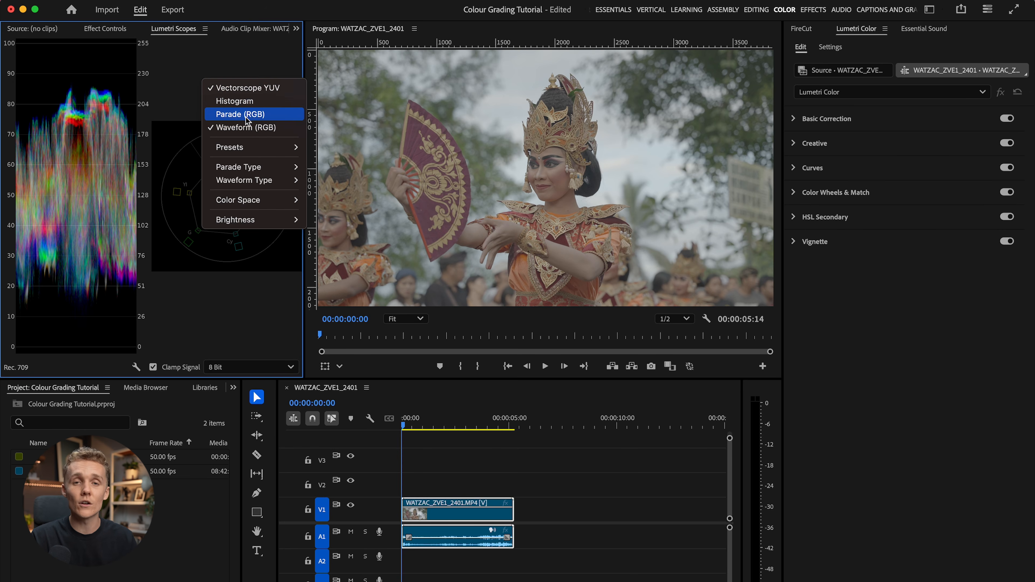
left_click(178, 61)
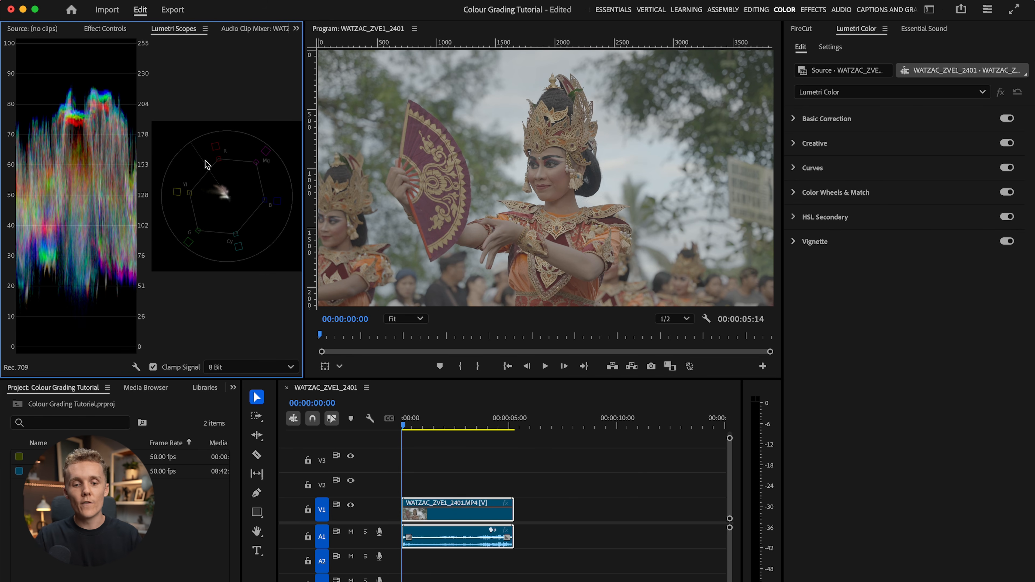
Try a Contrast of 100 in the clip's Basic Correction settings and undo it.
left_click(847, 119)
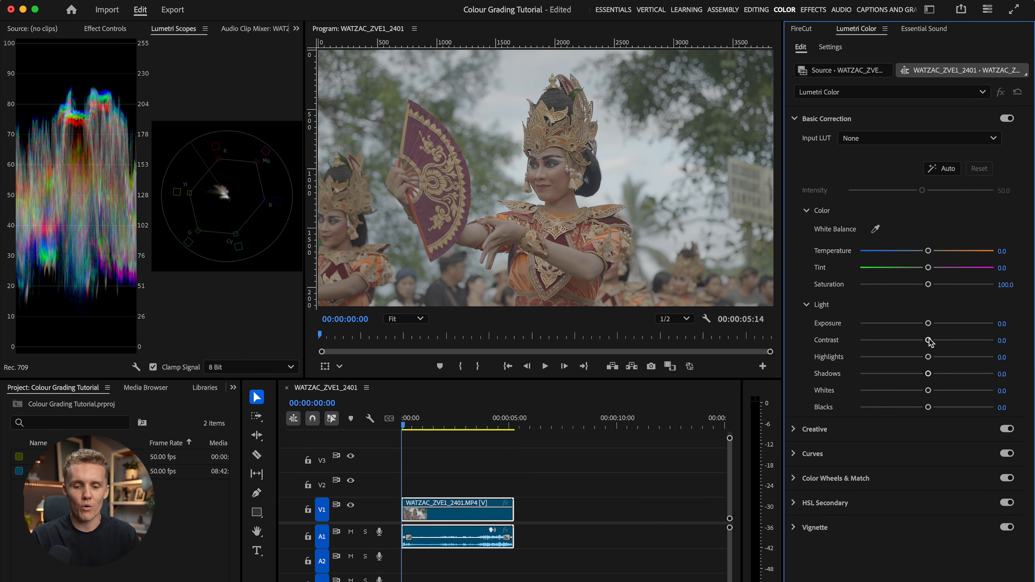
left_click_drag(928, 339, 1025, 345)
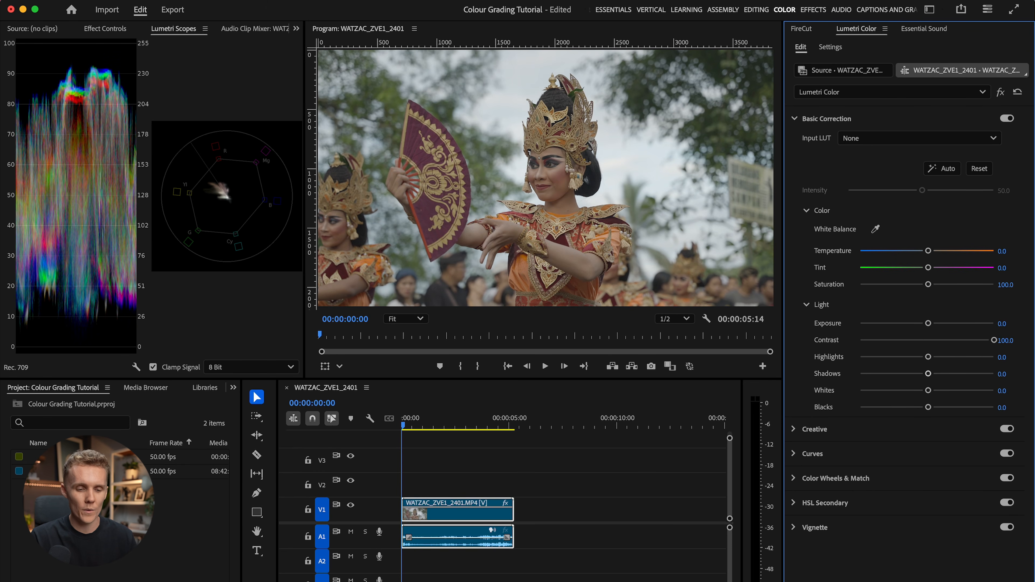
key("super+z")
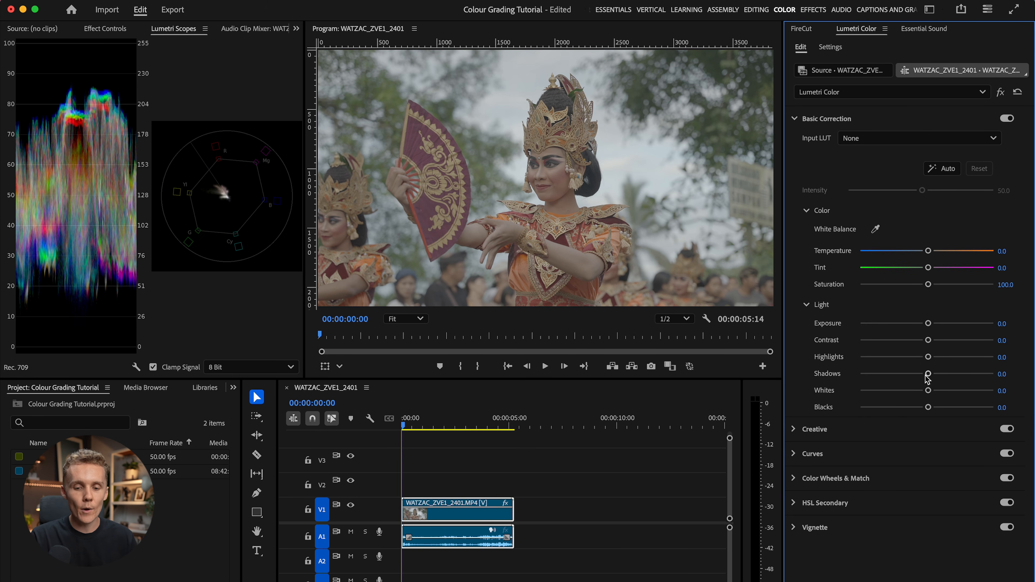
Lower the clip's Shadows to about -86.6 and raise Highlights to about 83.9, comparing the image with the Lumetri effect off and on.
left_click_drag(928, 375, 860, 387)
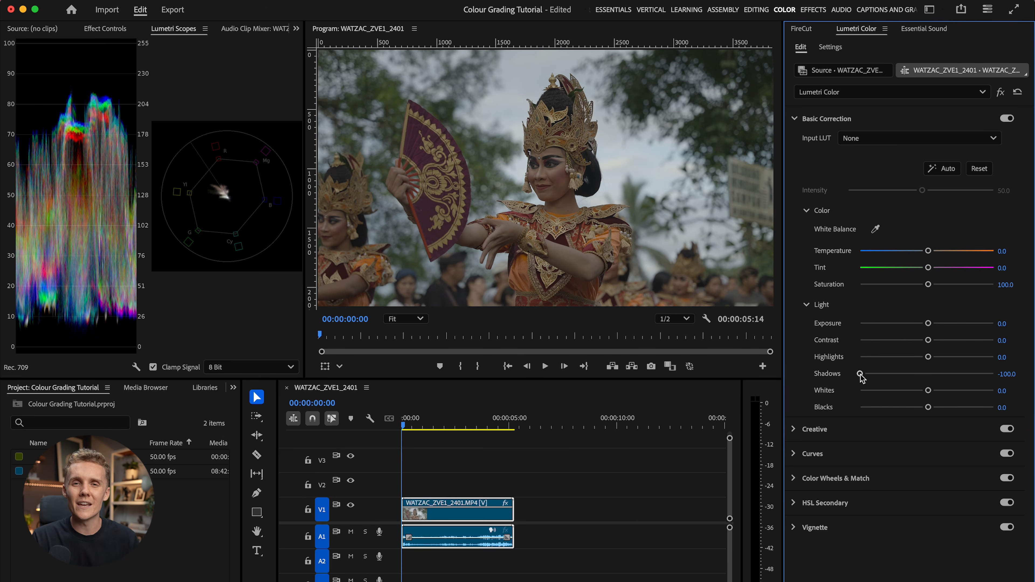
left_click_drag(861, 375, 869, 375)
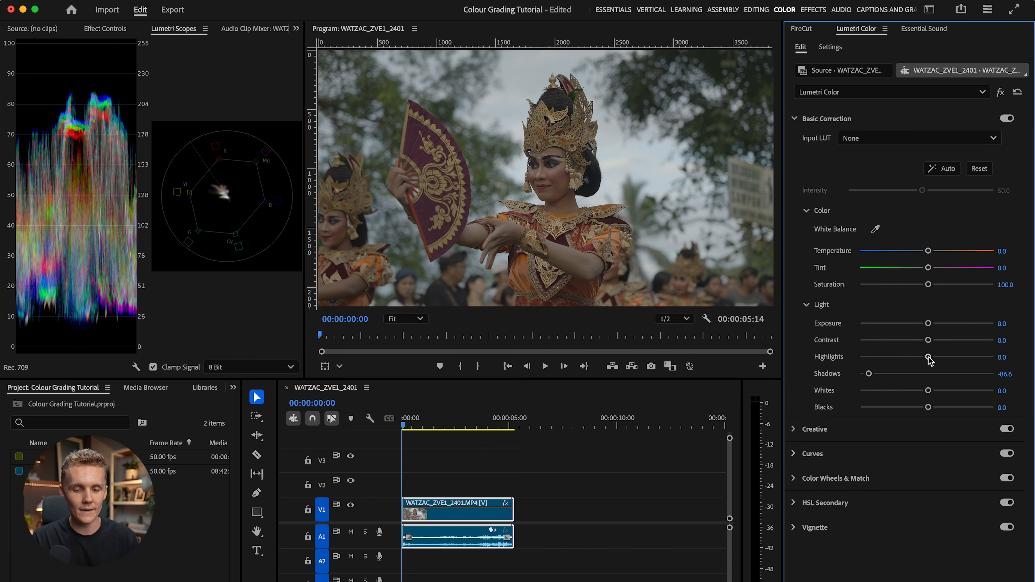
left_click_drag(929, 360, 982, 363)
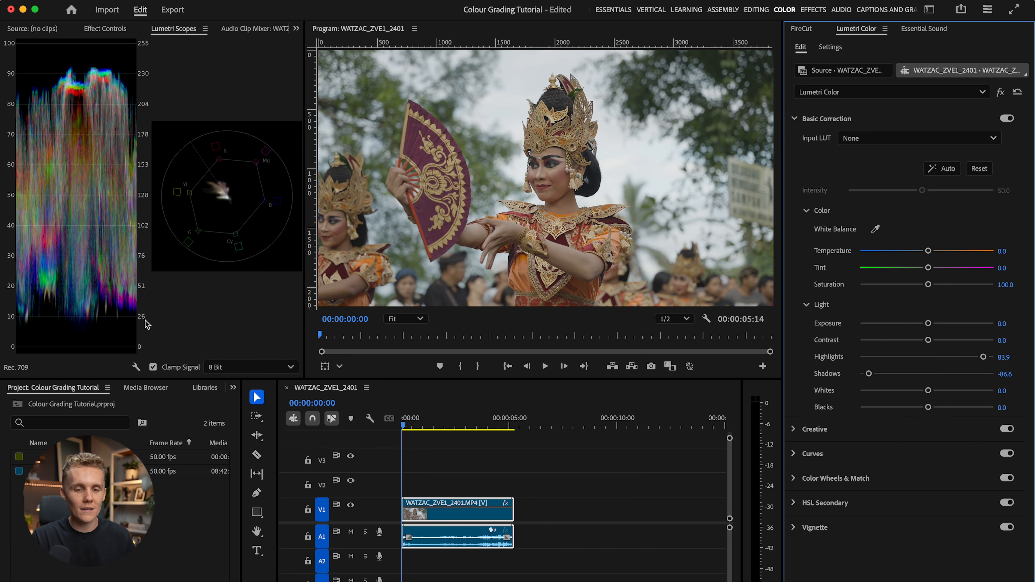
left_click(1003, 97)
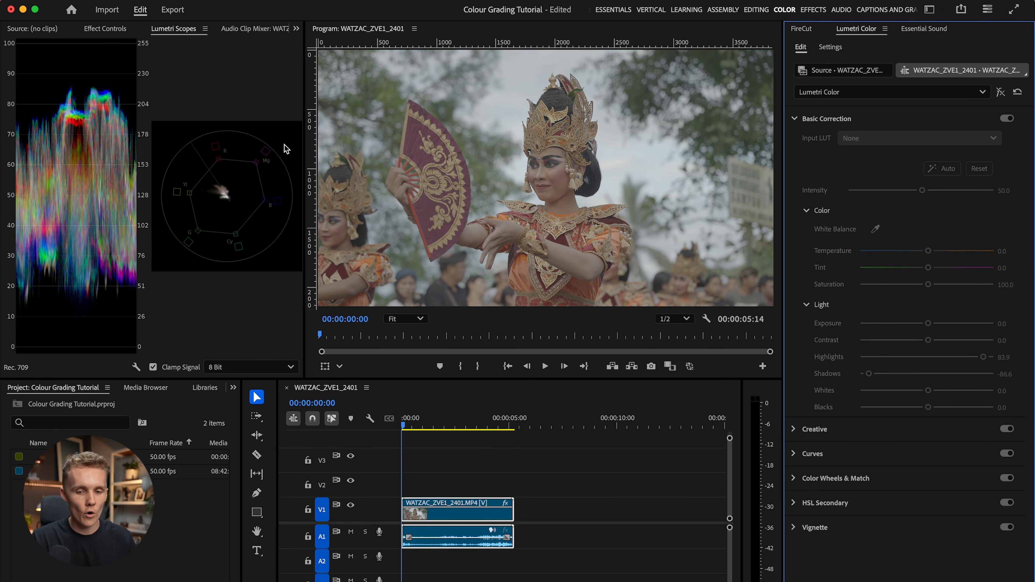
left_click(1003, 97)
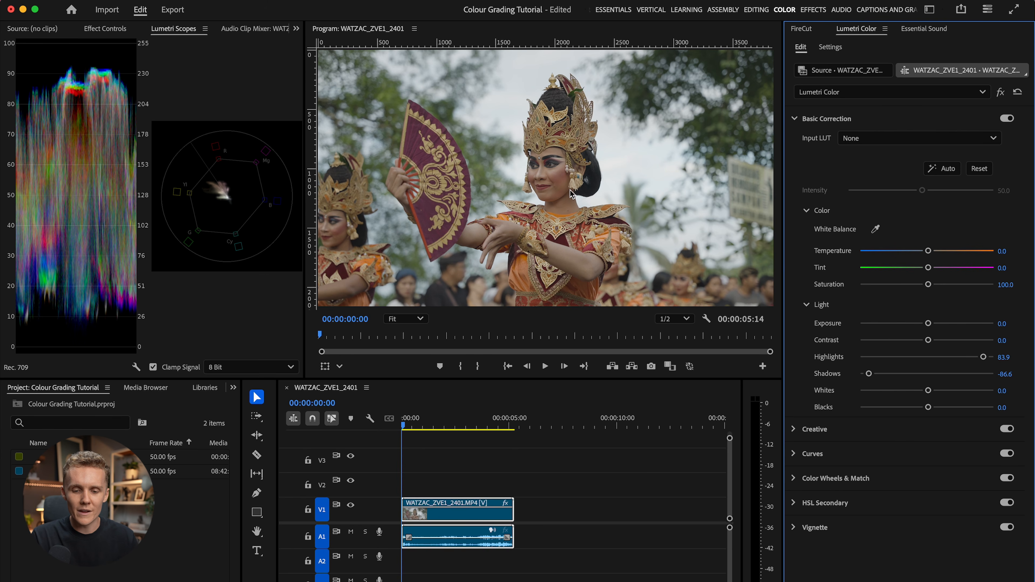
Set the clip's Tint and Temperature both to 2, compare before and after, and collapse Basic Correction.
left_click(1006, 268)
type("2")
key("Return")
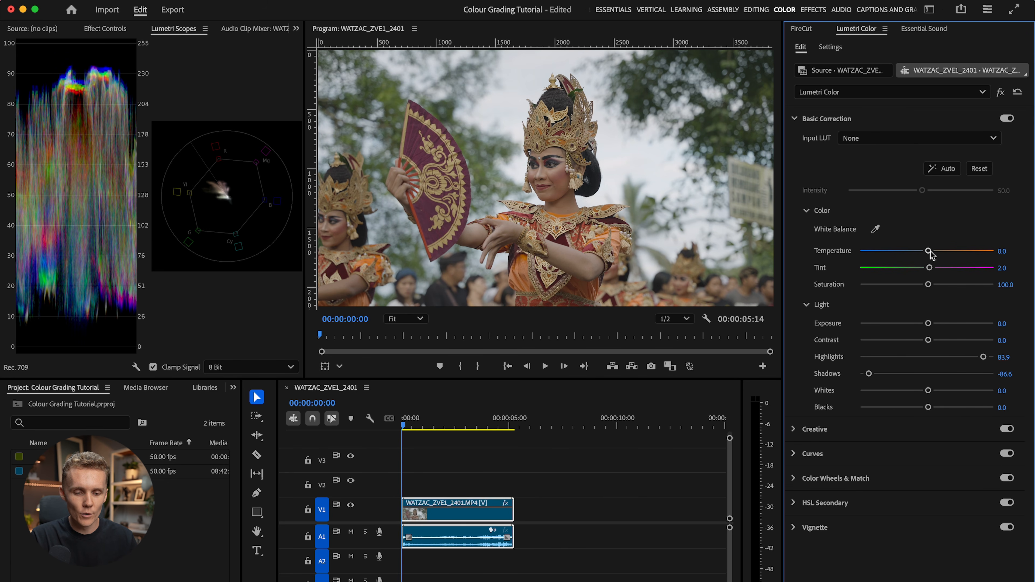
mouse_move(931, 254)
left_mouse_down()
mouse_move(907, 255)
mouse_move(948, 254)
mouse_move(929, 254)
left_mouse_up()
left_click(1002, 251)
type("2")
key("Return")
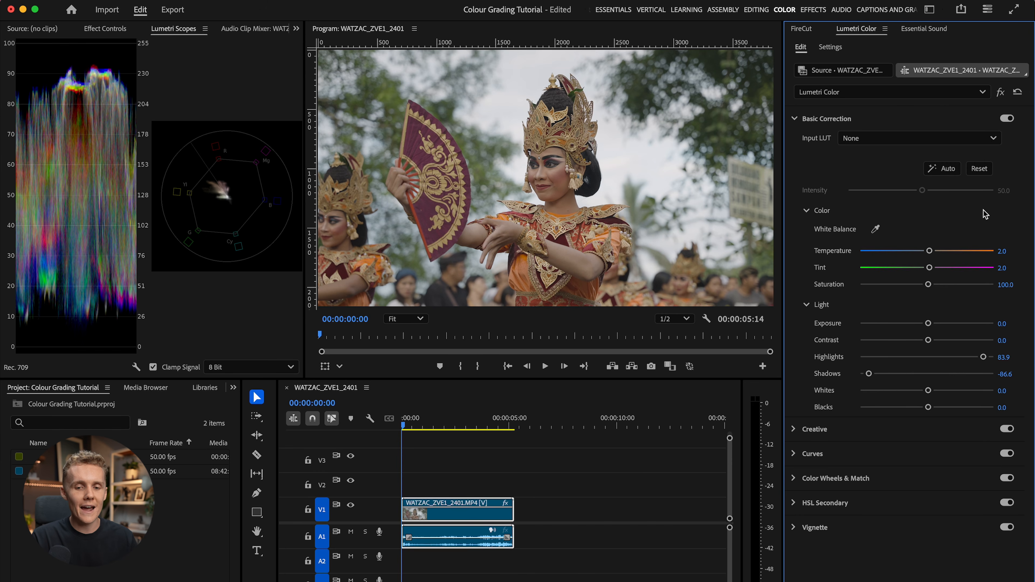
left_click(1002, 94)
left_click(1001, 93)
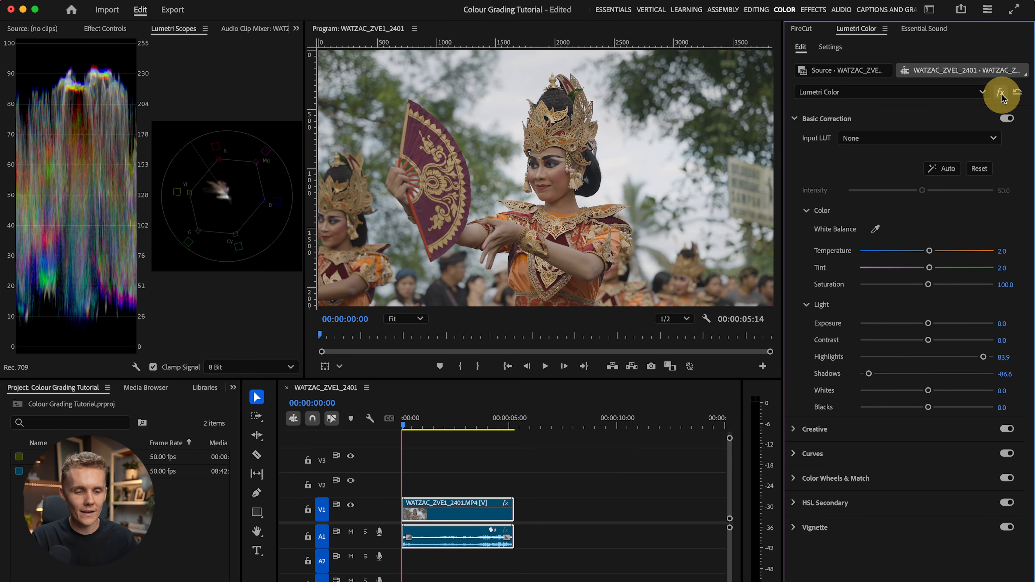
left_click(884, 120)
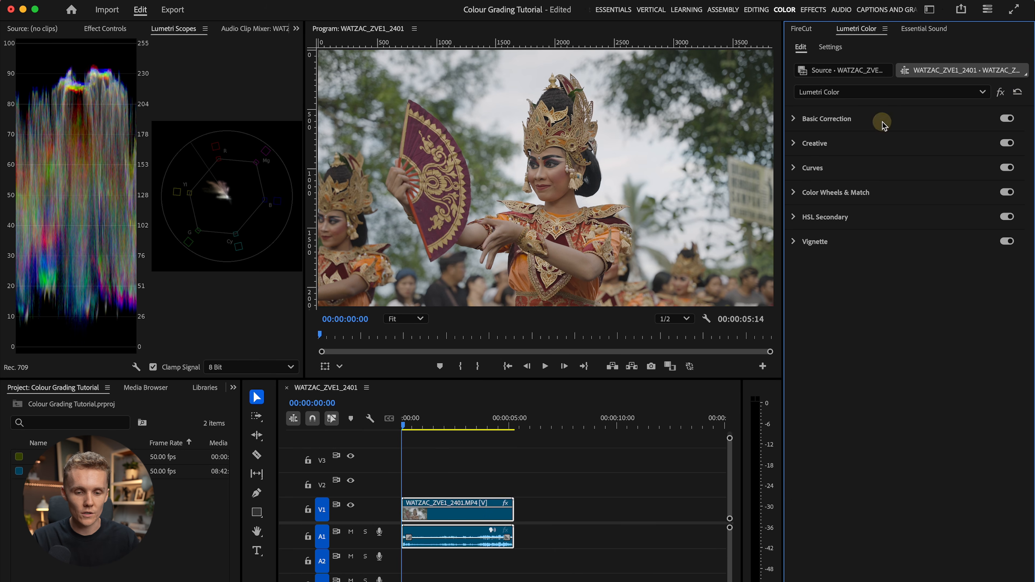
Expand Curves and add control points at the quarter, middle and three-quarter positions of the white RGB curve.
left_click(823, 148)
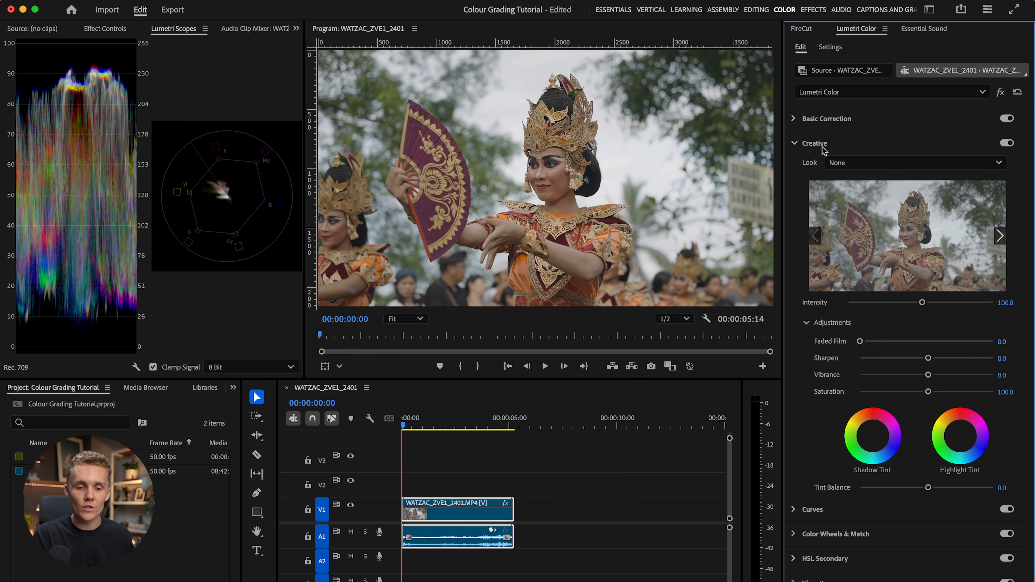
left_click(822, 147)
left_click(836, 167)
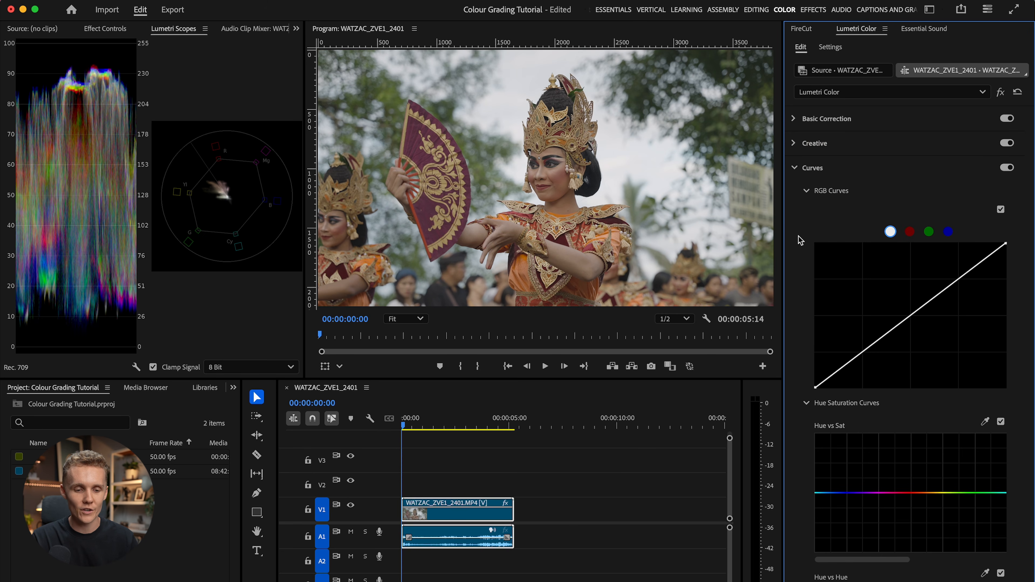
scroll(796, 261, "down", 3)
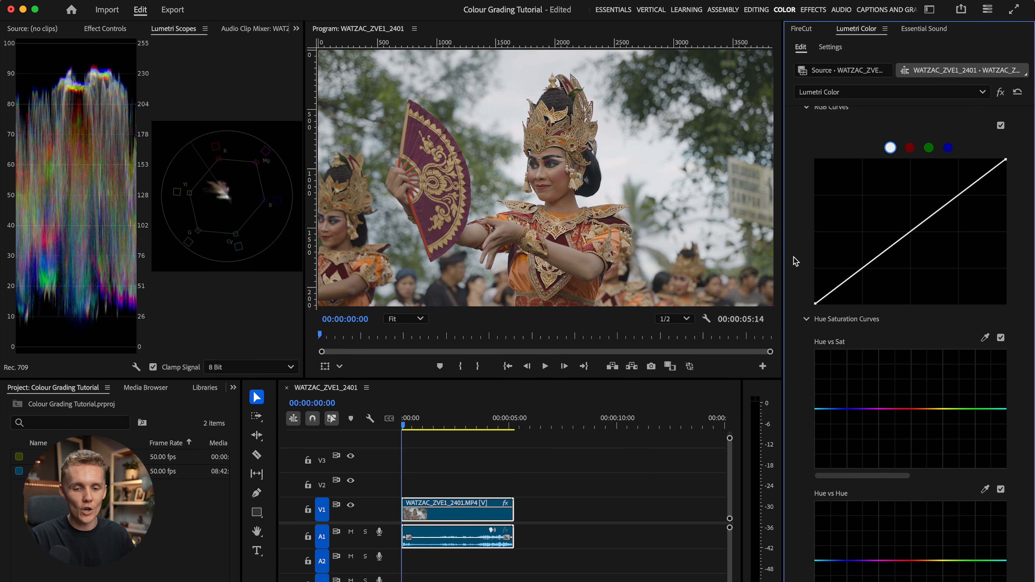
scroll(795, 261, "up", 2)
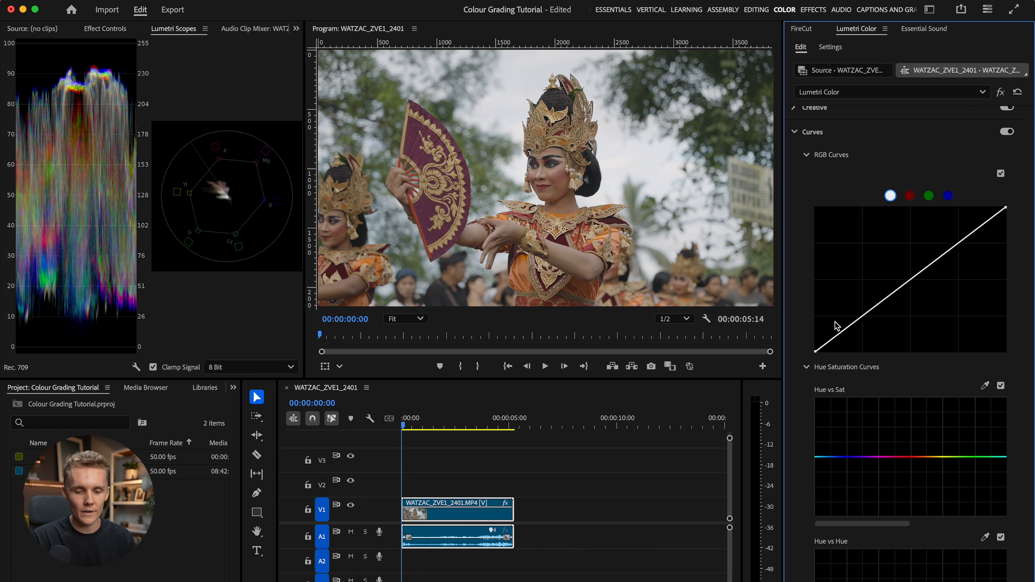
left_click(861, 317)
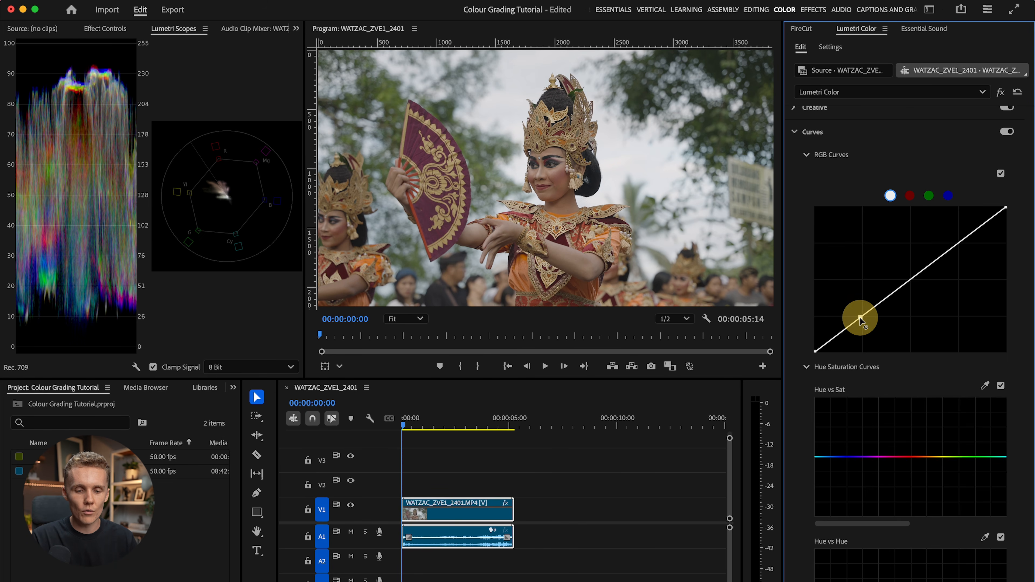
left_click(909, 280)
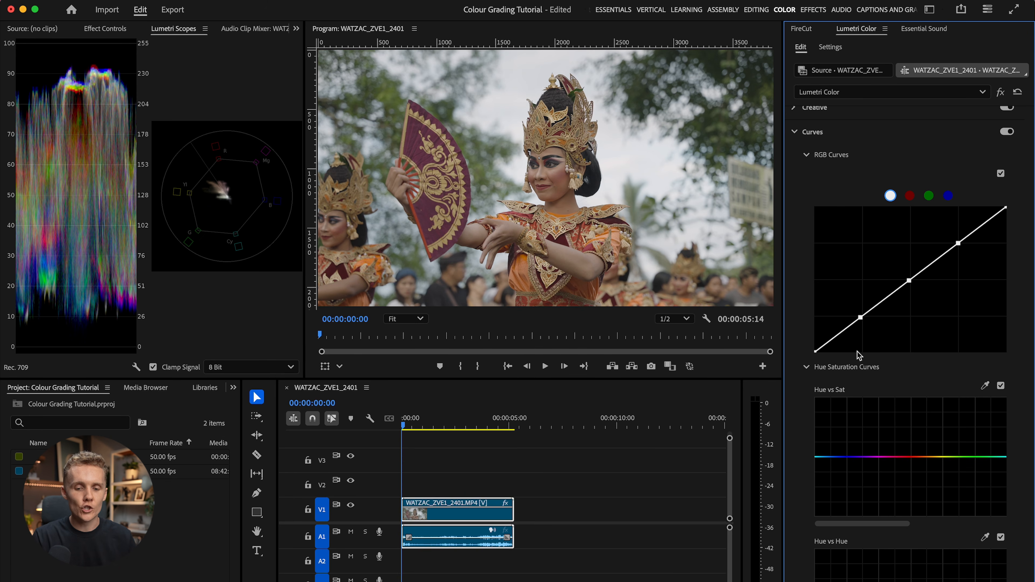
Shape the RGB curve into a gentle S by lowering the shadow point and slightly raising the highlight point, comparing before and after.
left_click(861, 318)
left_click_drag(861, 318, 862, 321)
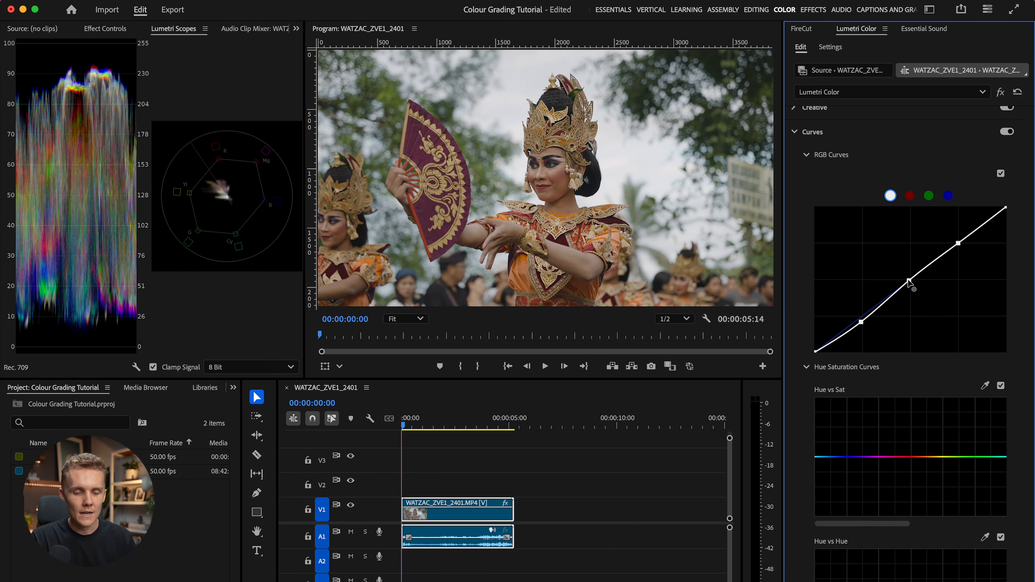
left_click_drag(909, 282, 910, 280)
left_click_drag(958, 243, 958, 242)
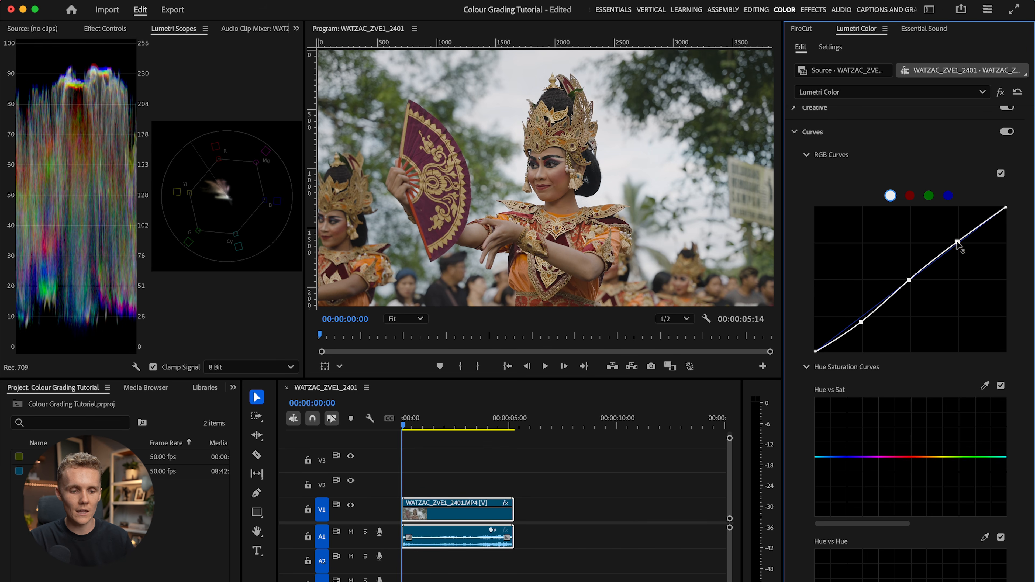
scroll(919, 323, "down", 1)
scroll(897, 305, "up", 2)
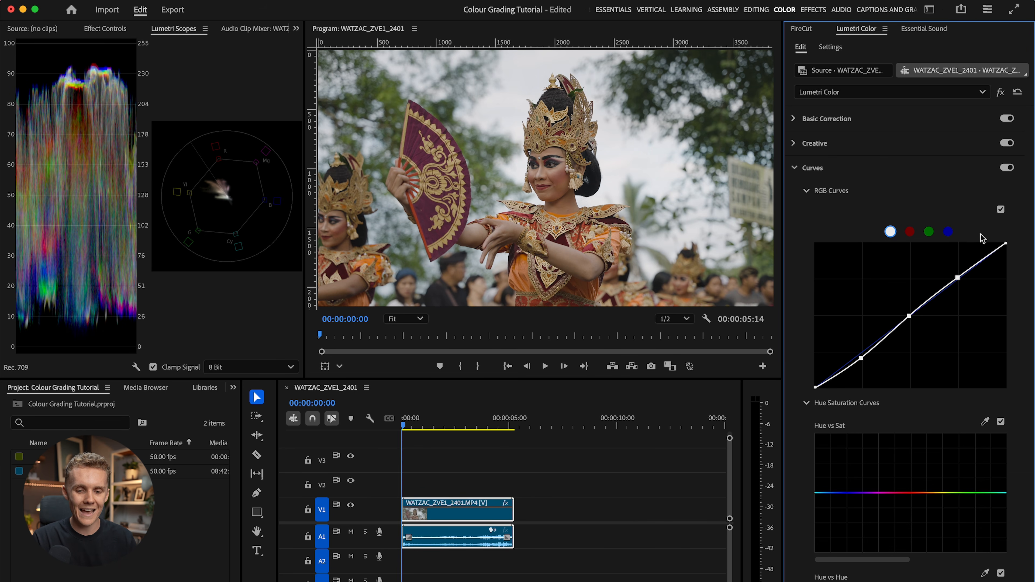
left_click_drag(861, 357, 863, 364)
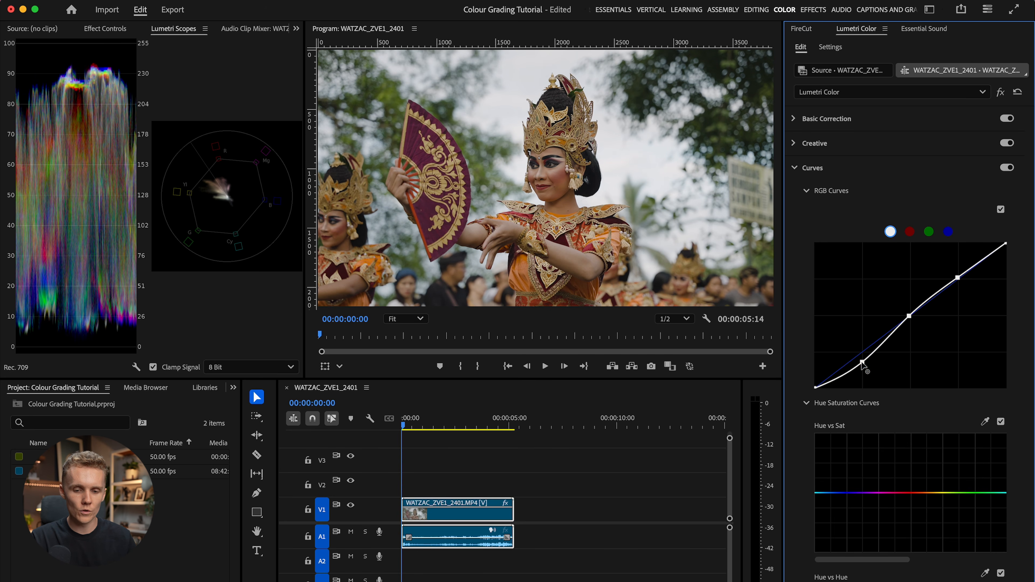
left_click(1001, 92)
left_click(1001, 93)
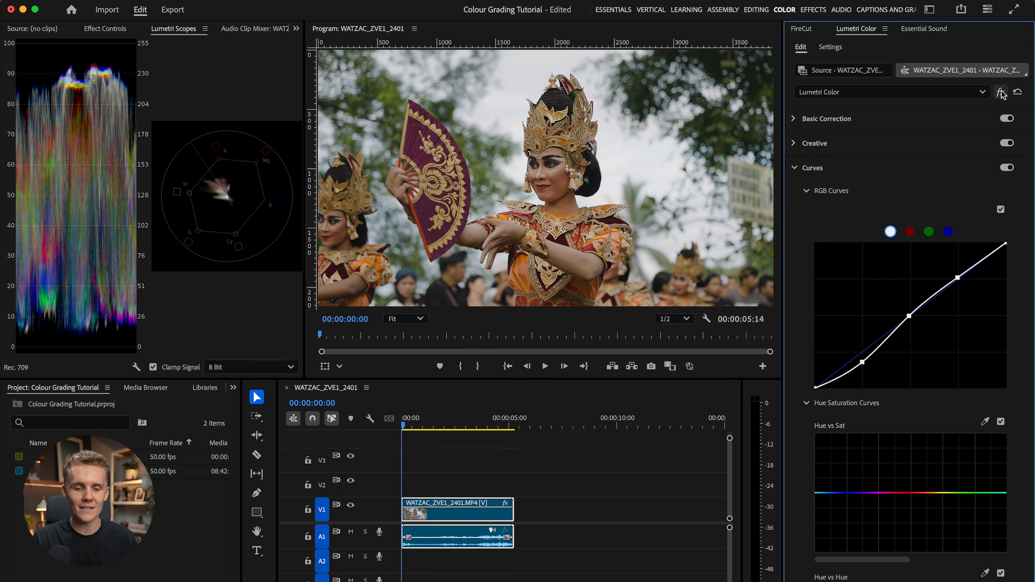
Add anchor points at yellow and cyan on the Hue vs Sat curve to isolate the green range.
scroll(813, 354, "down", 4)
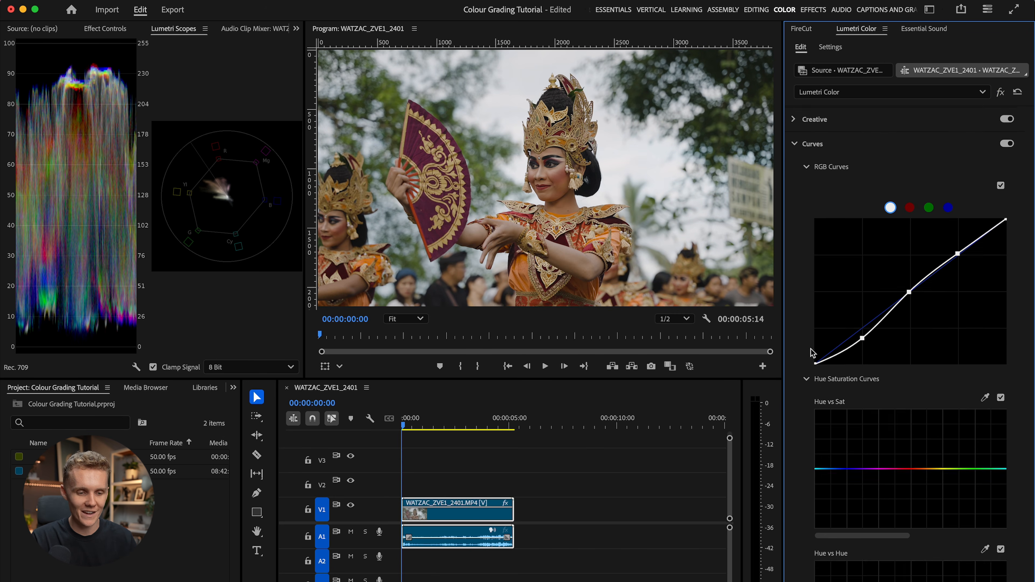
scroll(812, 353, "down", 4)
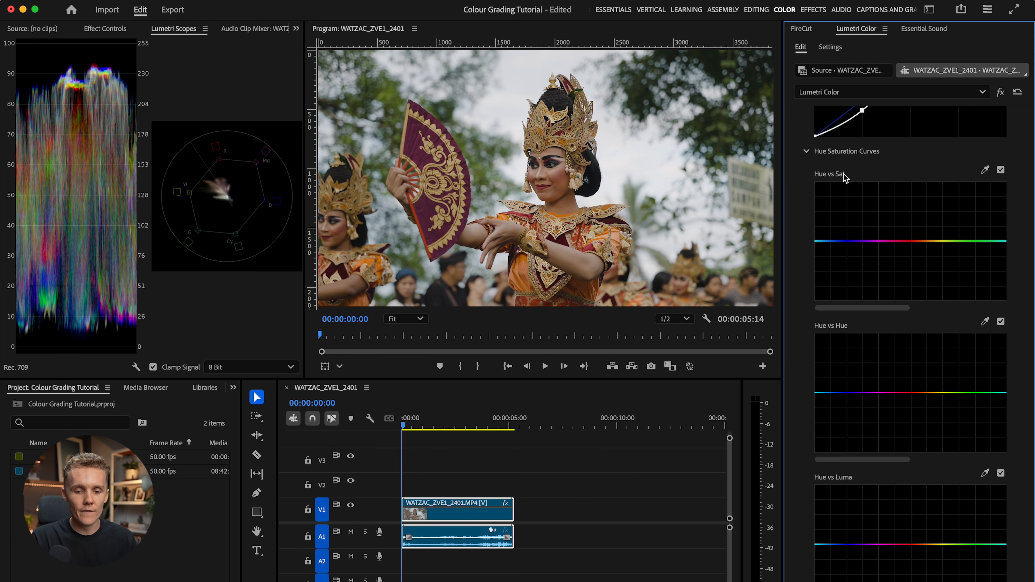
left_click(938, 241)
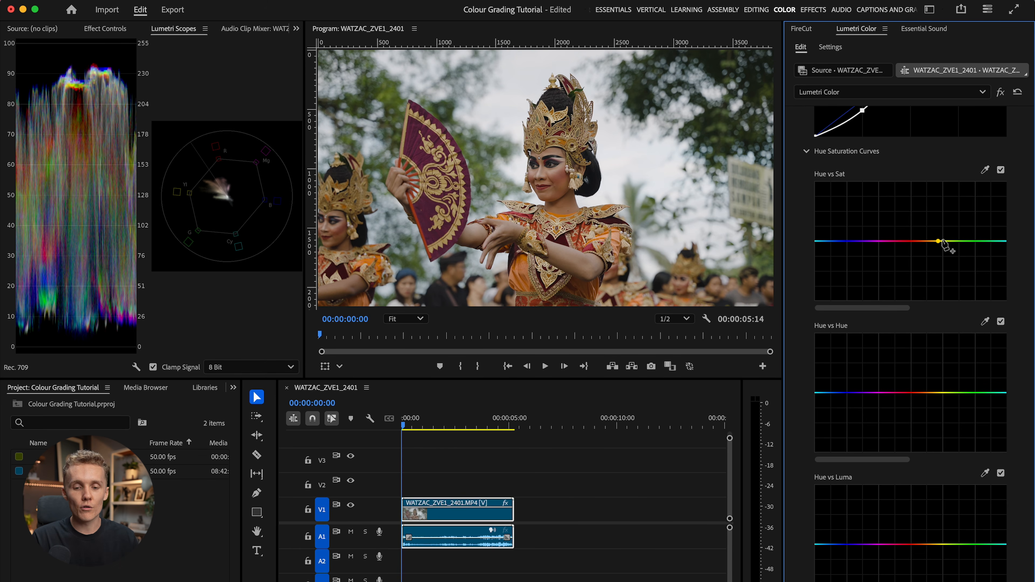
left_click(1002, 242)
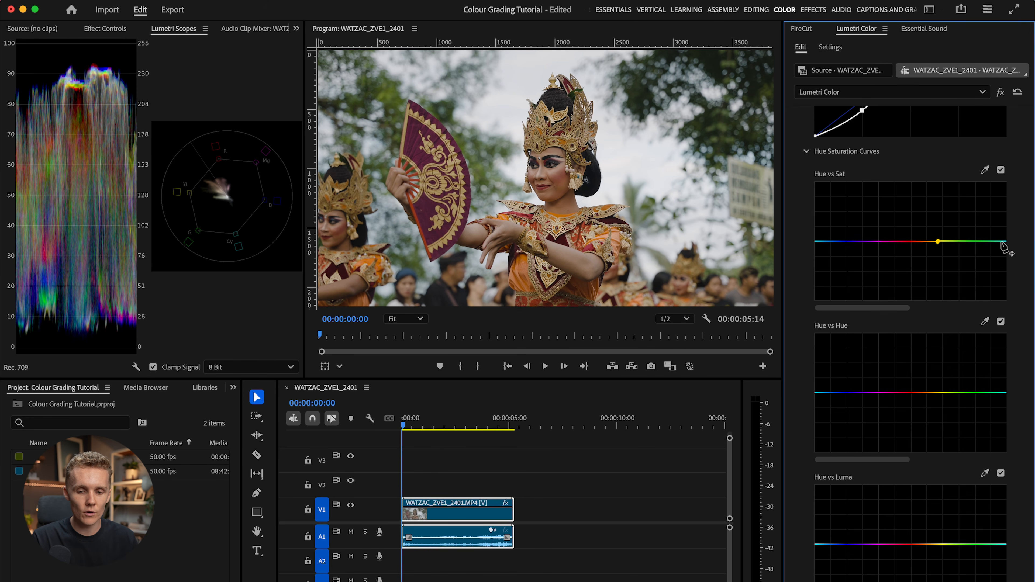
left_click(1001, 241)
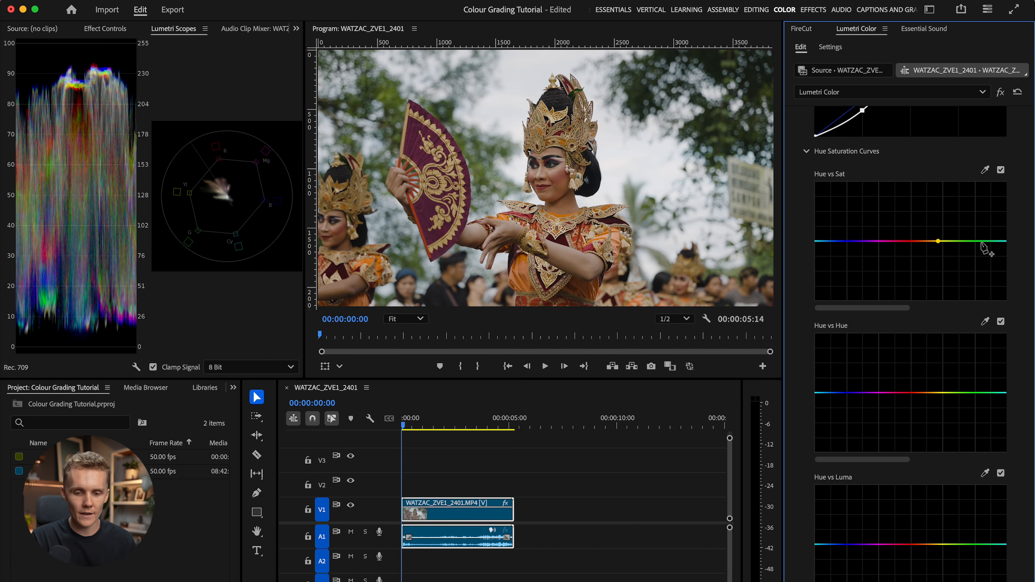
left_click(1000, 241)
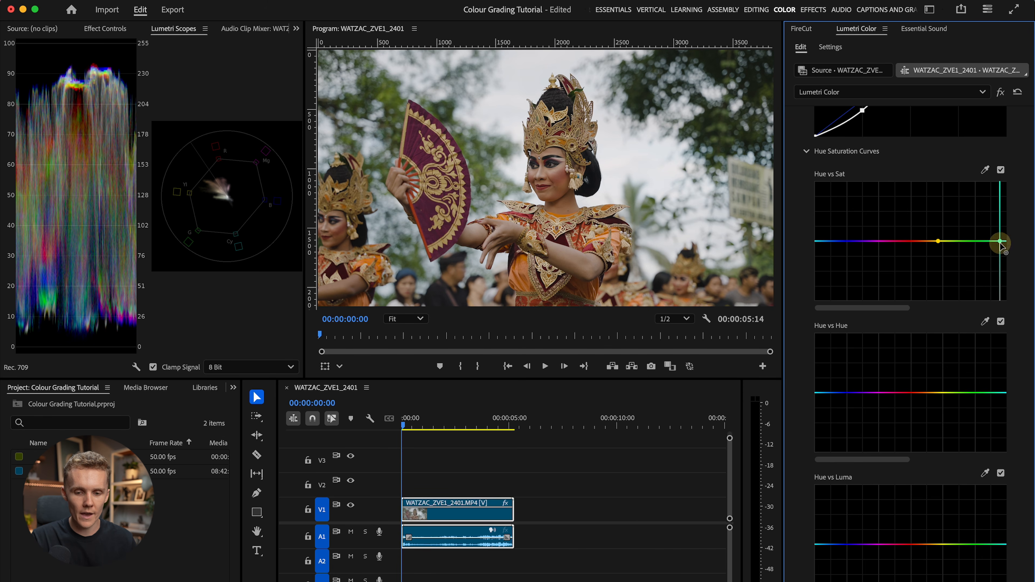
Desaturate the foliage by pulling a green point well below the Hue vs Sat baseline and shifting it toward yellow-green.
left_click(970, 241)
left_click_drag(970, 241, 973, 279)
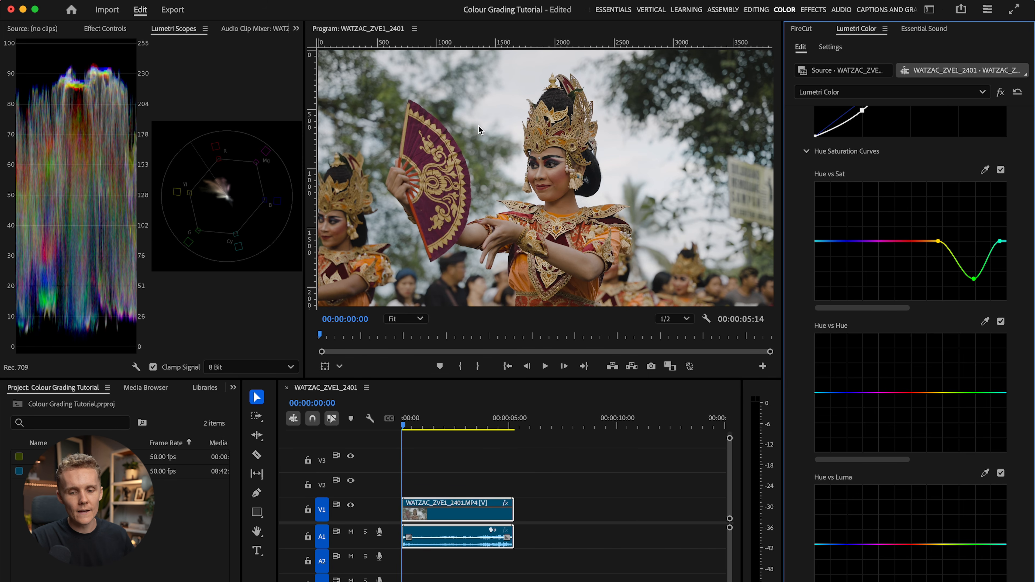
left_click_drag(973, 282, 960, 280)
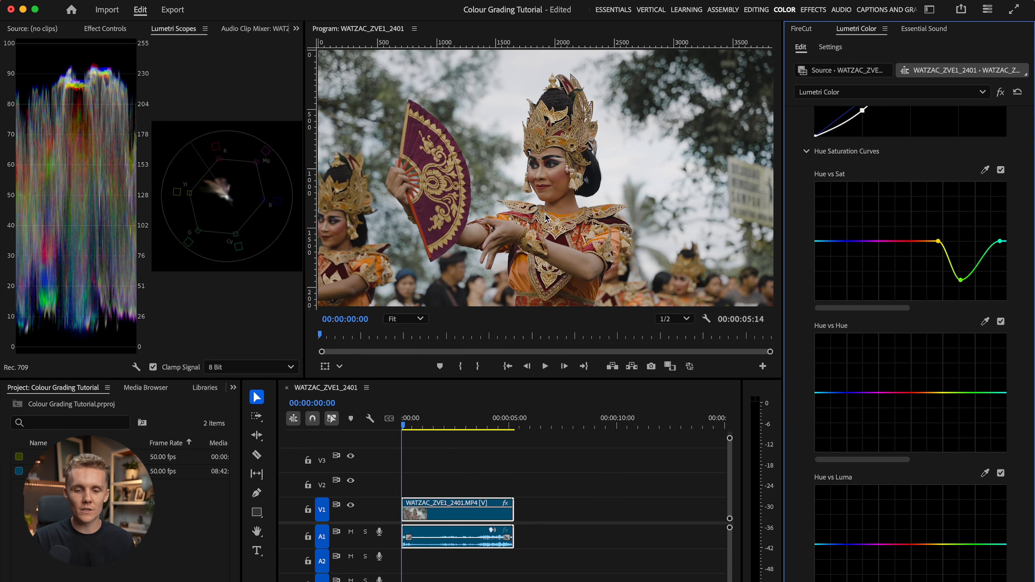
Try to desaturate the orange hues between red and yellow on the Hue vs Sat curve, and undo the drop.
left_click(917, 241)
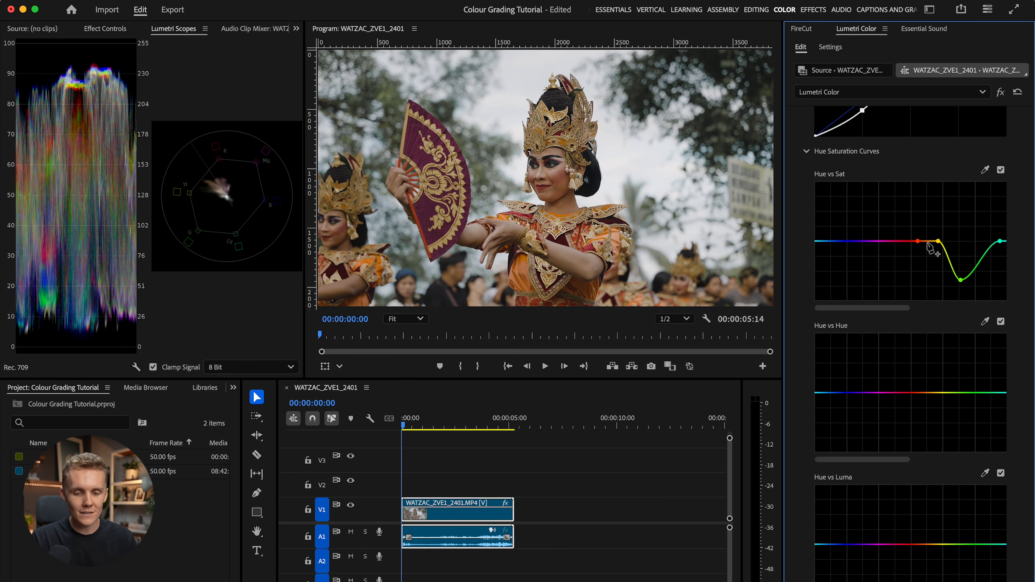
left_click_drag(925, 241, 924, 289)
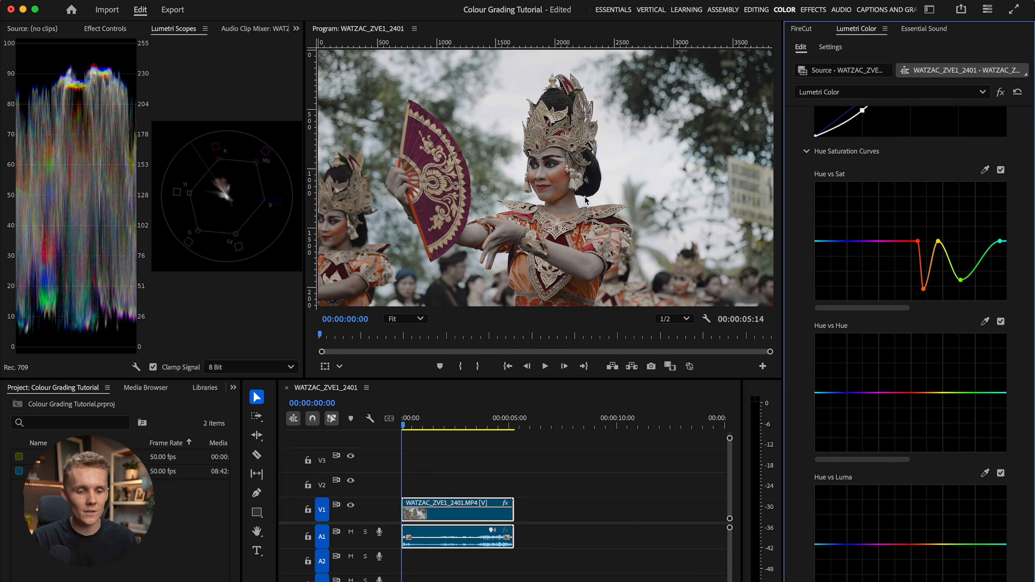
key("super+z")
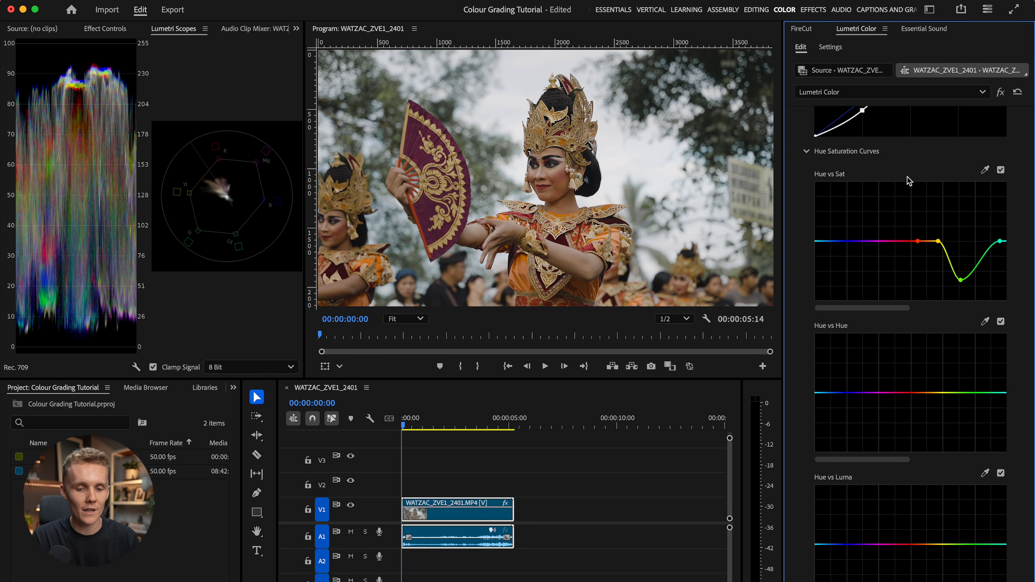
scroll(876, 326, "down", 3)
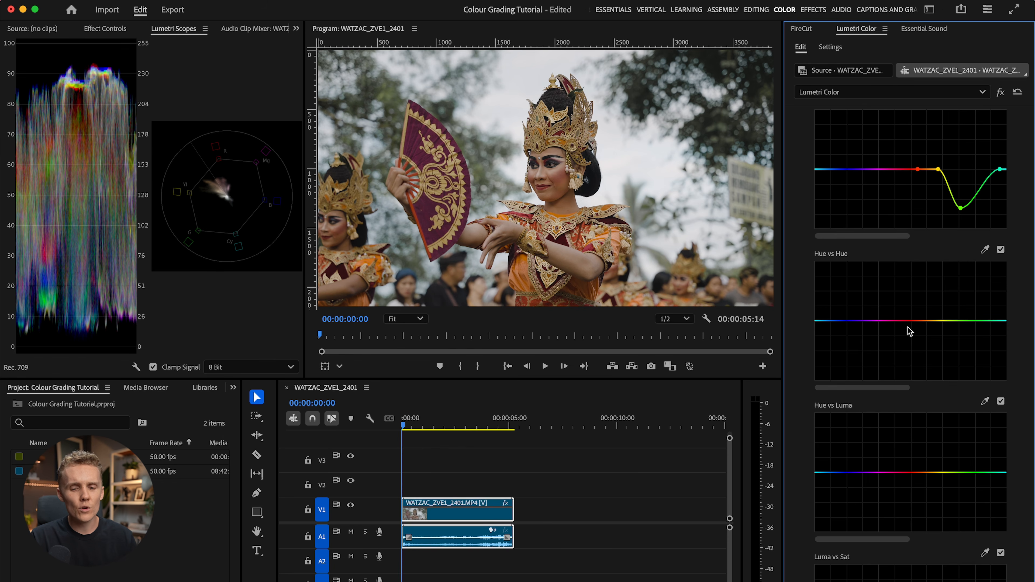
left_click(892, 321)
left_click(839, 321)
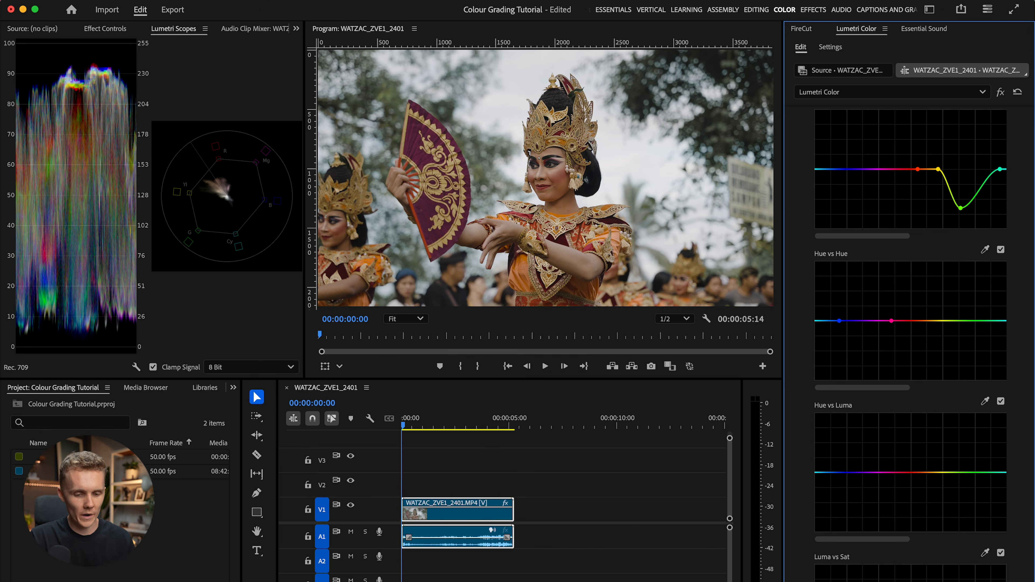
key("super+z")
key("super+z")
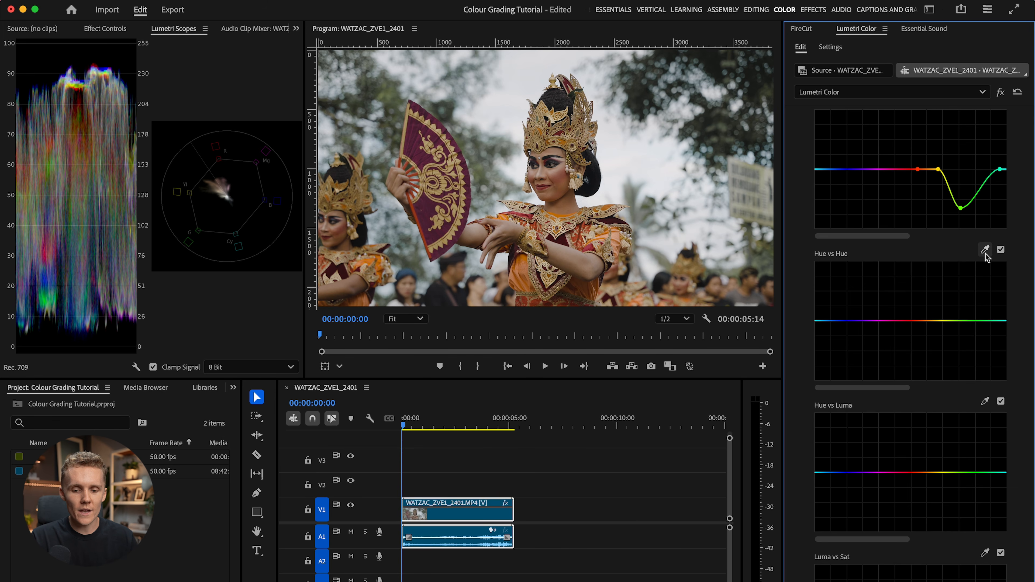
Sample the fan's magenta for the Hue vs Hue curve and test a strong hue shift, returning the middle point near the baseline.
left_click(985, 251)
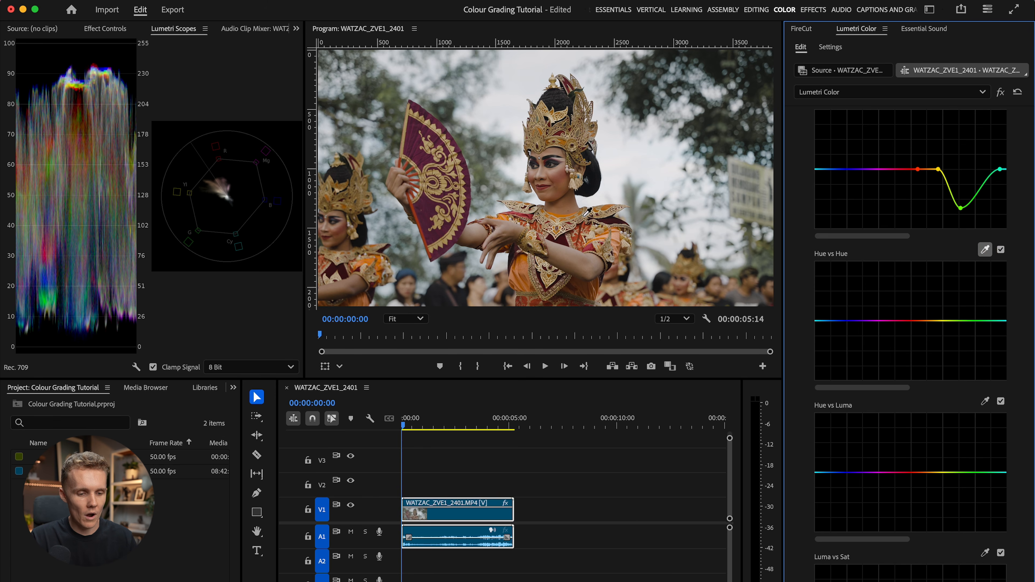
left_click(413, 143)
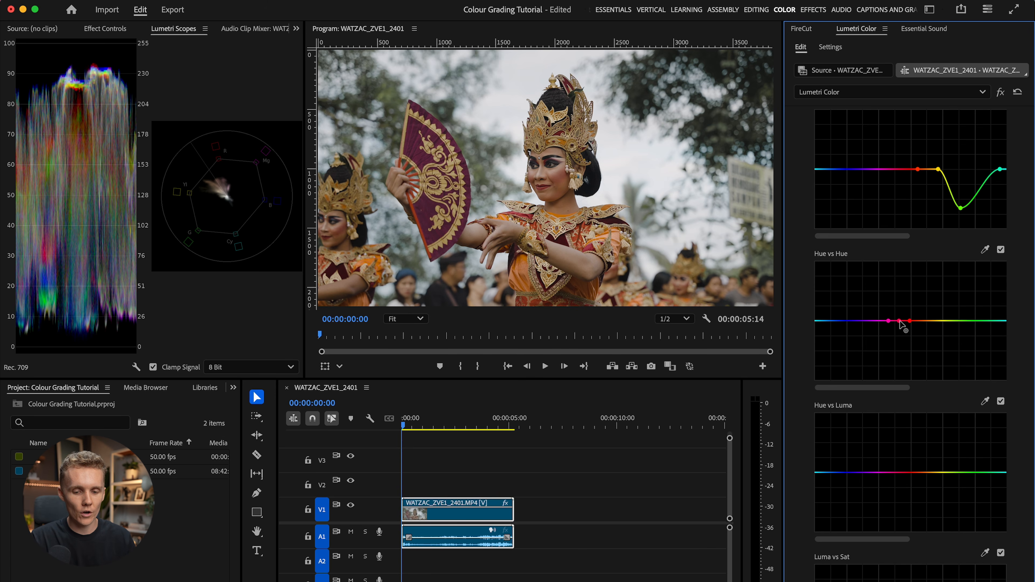
left_click_drag(899, 322, 899, 346)
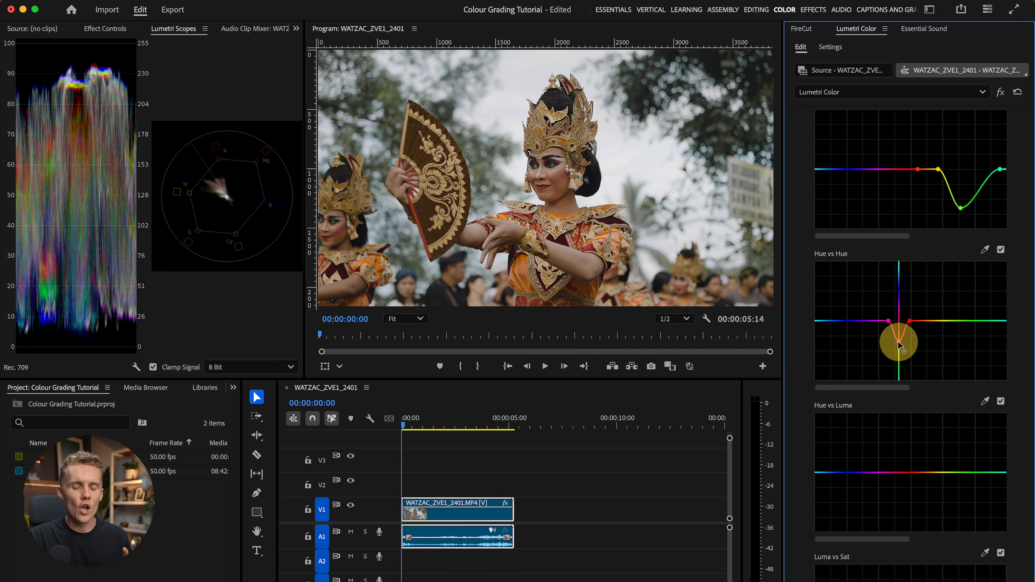
left_click_drag(898, 342, 897, 321)
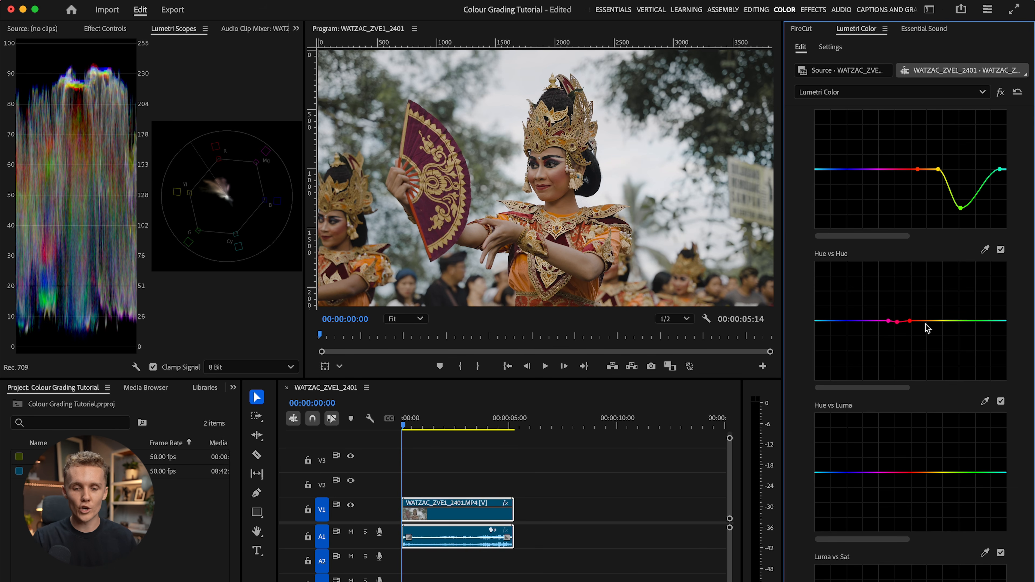
left_click(957, 322)
mouse_move(930, 323)
left_mouse_down()
mouse_move(931, 286)
mouse_move(930, 314)
left_mouse_up()
left_click(930, 315, "super")
left_click(930, 314, "super")
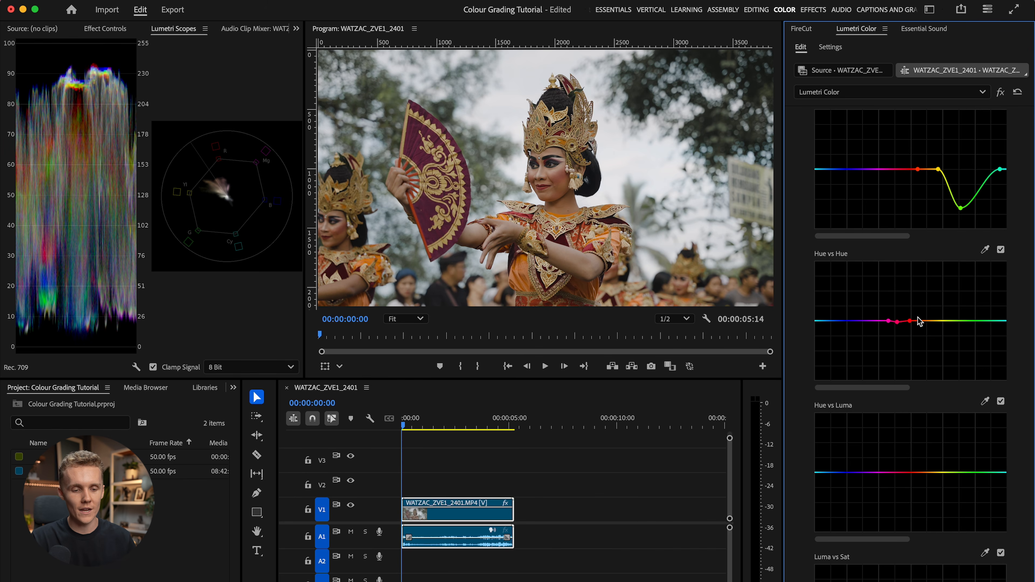
Raise the fan's Hue vs Hue point slightly and add a small desaturating dip at magenta on Hue vs Sat, removing the spare orange-red point.
mouse_move(896, 322)
left_mouse_down()
mouse_move(896, 337)
mouse_move(899, 320)
left_mouse_up()
left_click(880, 169)
left_click(900, 169)
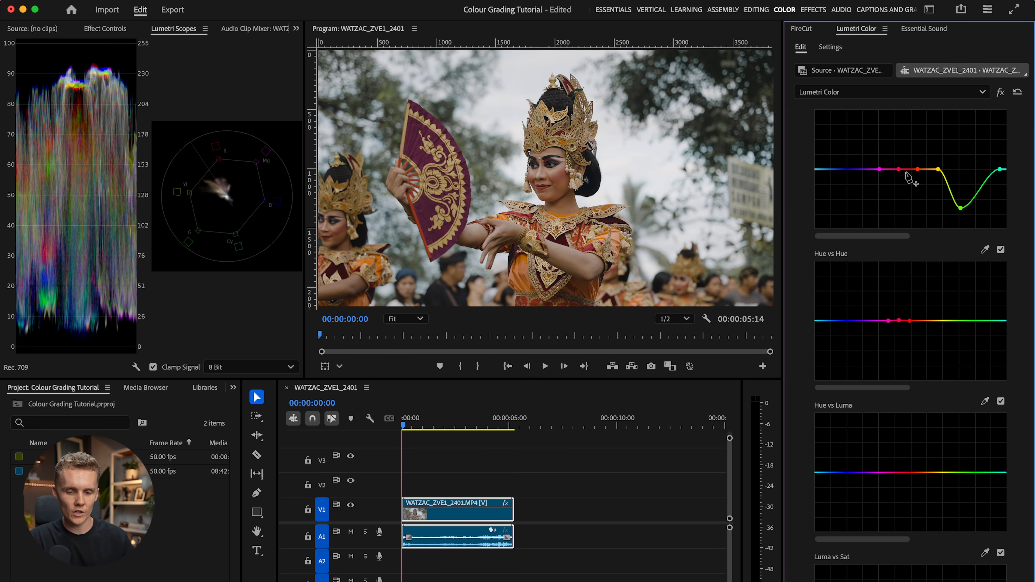
left_click_drag(899, 169, 903, 169)
left_click(918, 169, "super")
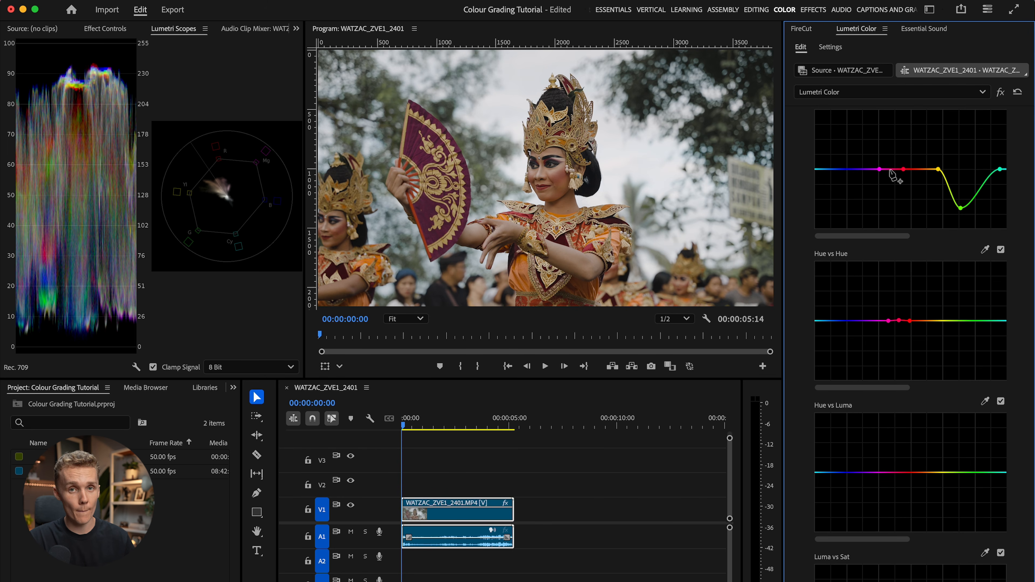
mouse_move(889, 169)
left_mouse_down()
mouse_move(888, 193)
mouse_move(891, 177)
left_mouse_up()
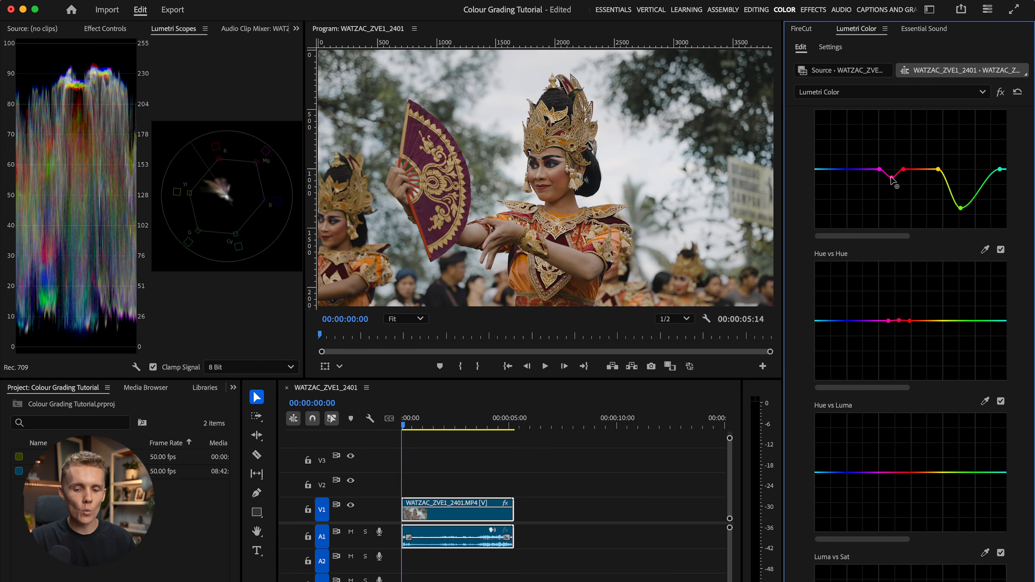
Try a strong shift of the yellow hues between orange and green anchor points on the Hue vs Hue curve.
left_click(958, 321)
left_click(931, 320)
left_click_drag(944, 321, 965, 379)
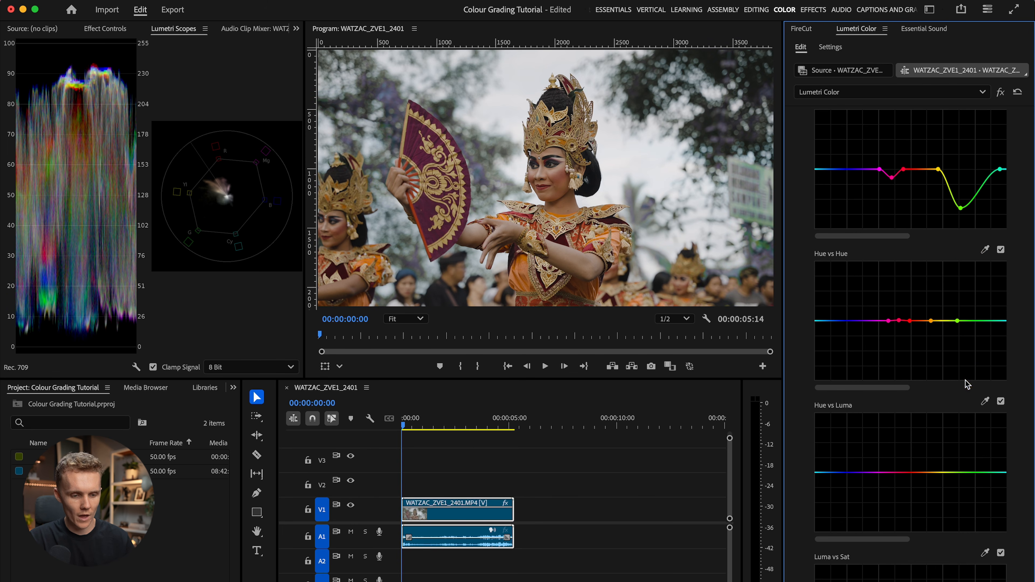
Sample the fan's gold pattern for Hue vs Hue, raise its orange point slightly, and compare the clip with Lumetri off and on.
left_click(985, 249)
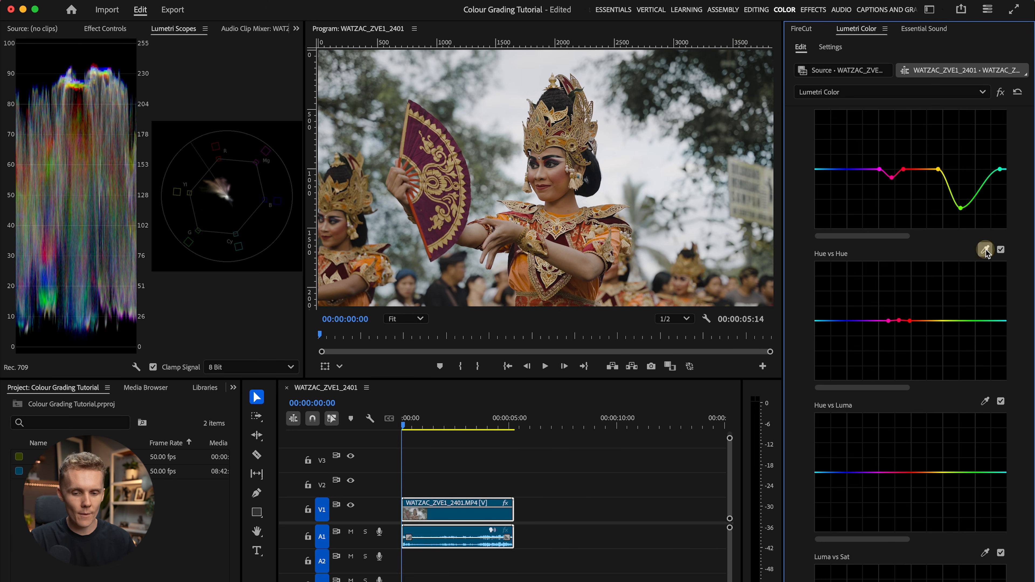
left_click(452, 153)
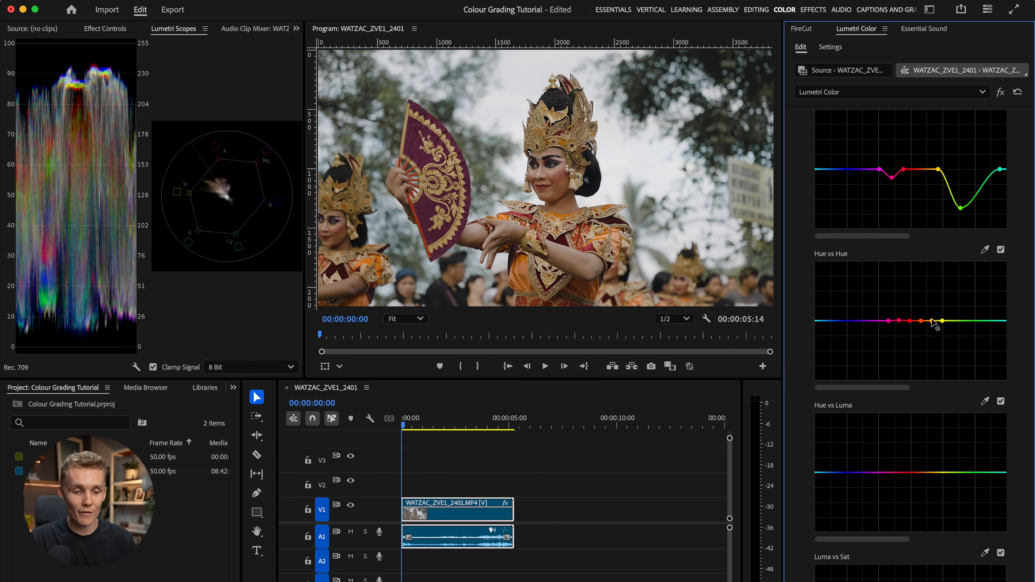
mouse_move(932, 319)
left_mouse_down()
mouse_move(932, 287)
mouse_move(927, 342)
mouse_move(934, 290)
mouse_move(932, 320)
left_mouse_up()
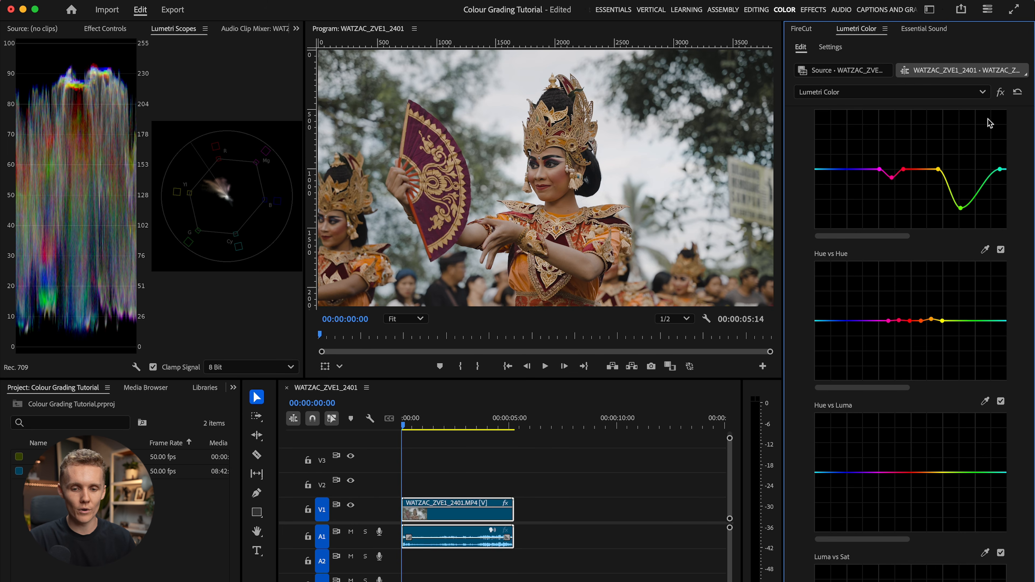
left_click(1001, 92)
left_click(1000, 92)
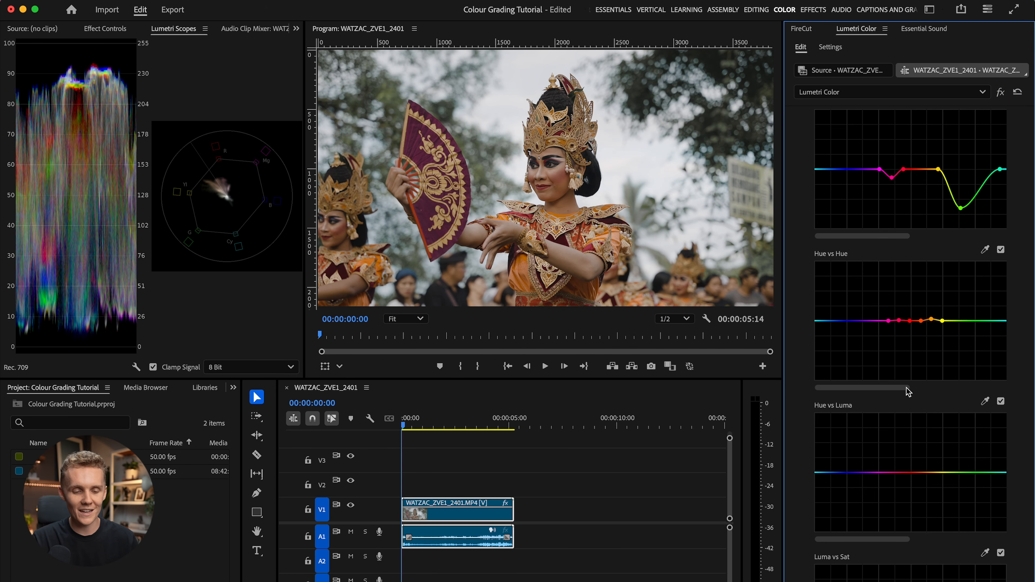
Open Color Wheels & Match and tint the Shadows slightly toward blue, easing back from a stronger blue cast.
scroll(906, 401, "down", 2)
scroll(906, 401, "down", 3)
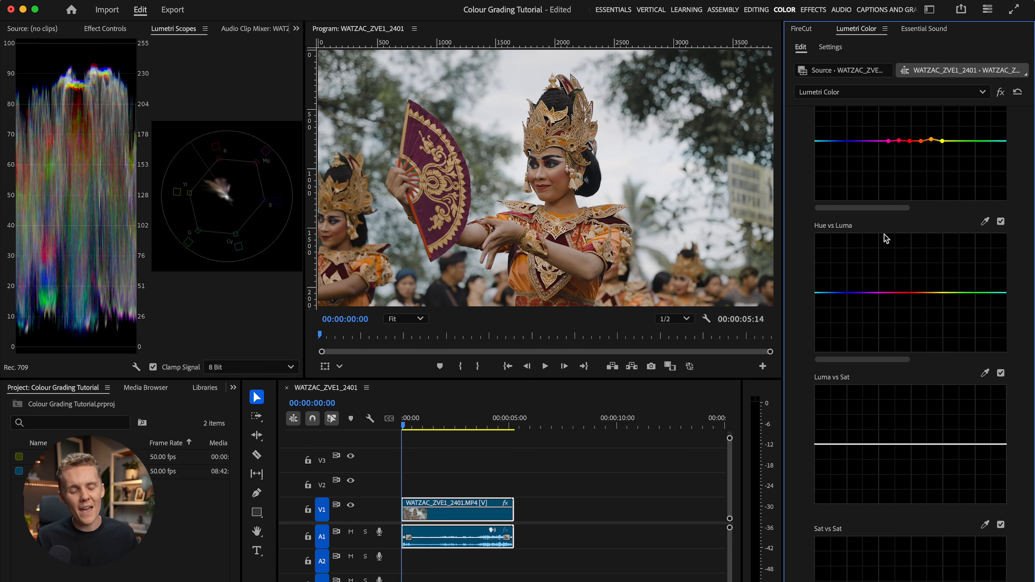
scroll(883, 347, "down", 5)
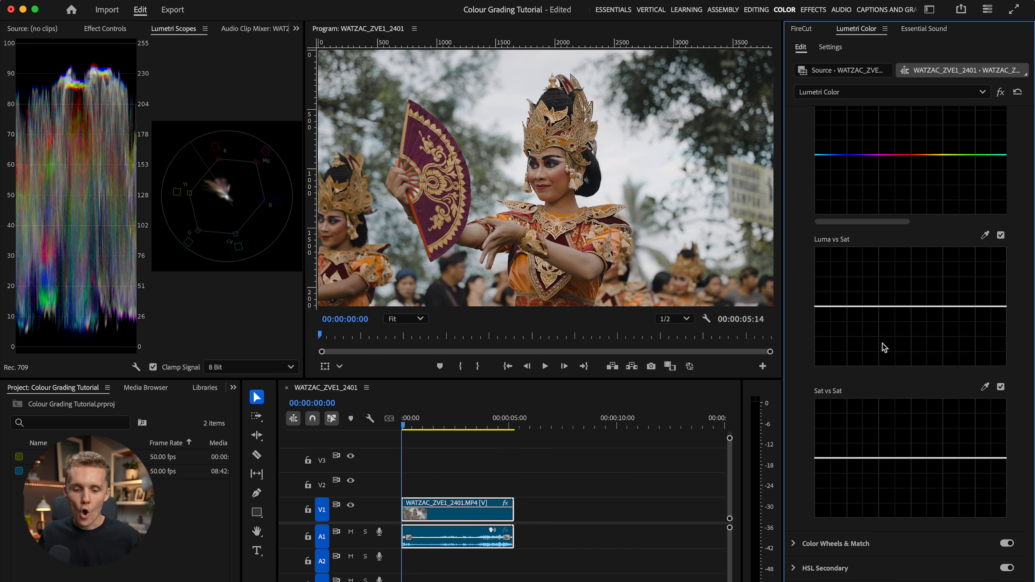
left_click(854, 543)
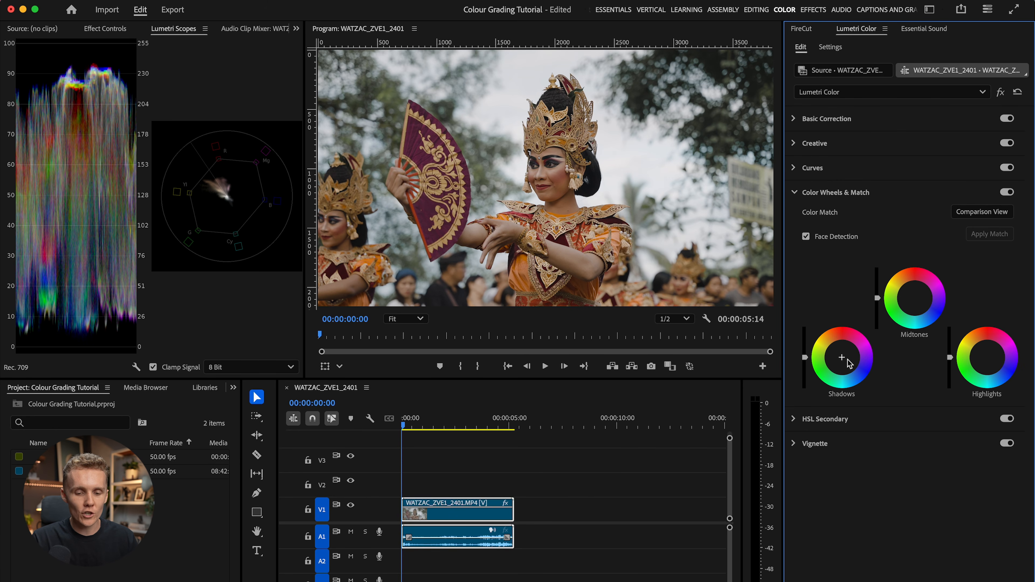
left_click_drag(844, 361, 891, 411)
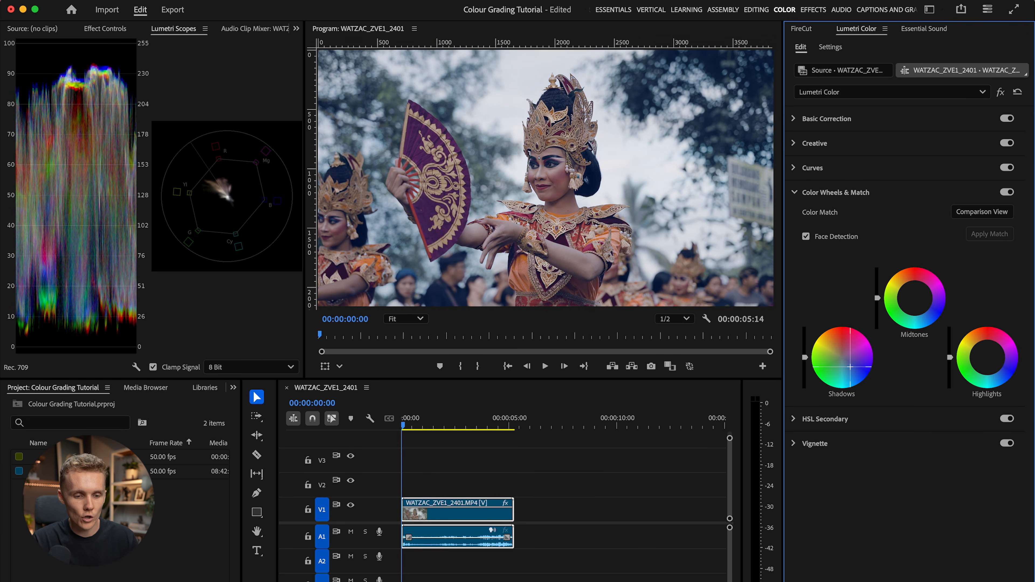
left_click_drag(850, 366, 835, 416)
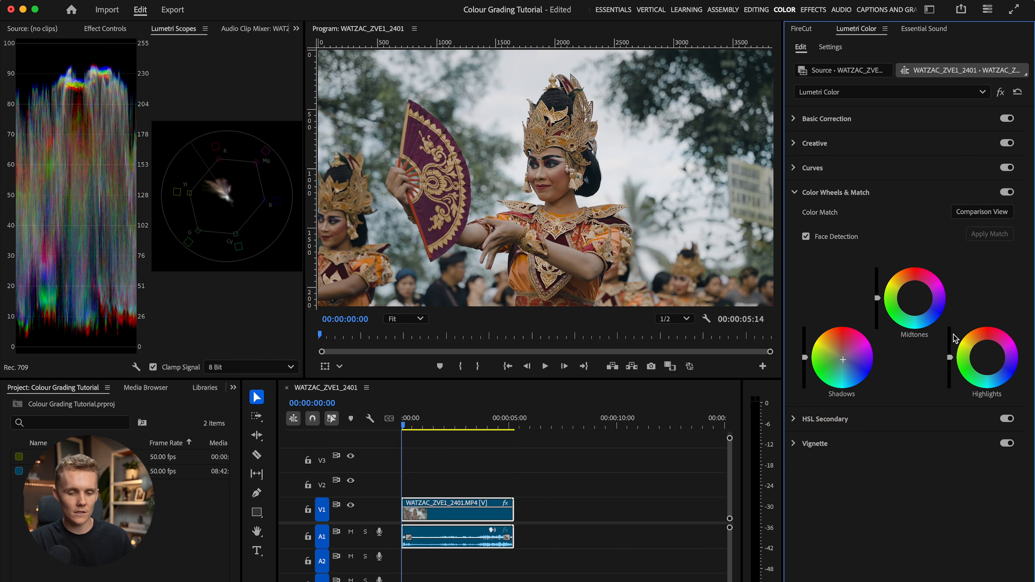
Keep the Midtones wheel near neutral, nudge Highlights slightly toward red, and compare the image with the color wheels off and on.
mouse_move(916, 302)
left_mouse_down()
mouse_move(873, 231)
mouse_move(919, 302)
mouse_move(881, 223)
mouse_move(906, 258)
mouse_move(915, 301)
left_mouse_up()
double_click(915, 299)
left_click(915, 299)
mouse_move(989, 362)
left_mouse_down()
mouse_move(1024, 456)
mouse_move(984, 376)
mouse_move(977, 379)
mouse_move(987, 361)
mouse_move(958, 291)
mouse_move(990, 364)
mouse_move(923, 227)
mouse_move(987, 343)
left_mouse_up()
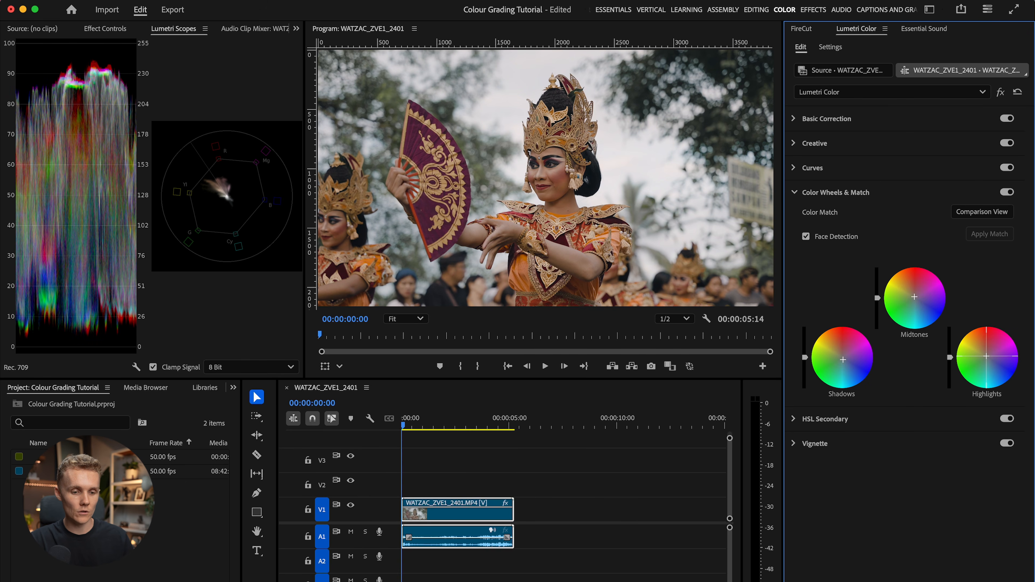
left_click(1008, 195)
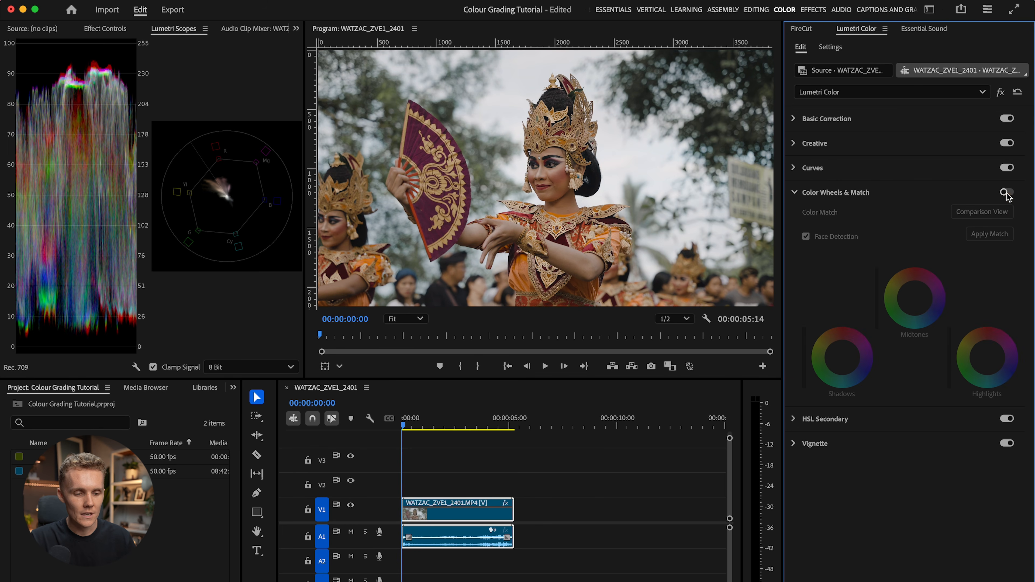
left_click(1007, 193)
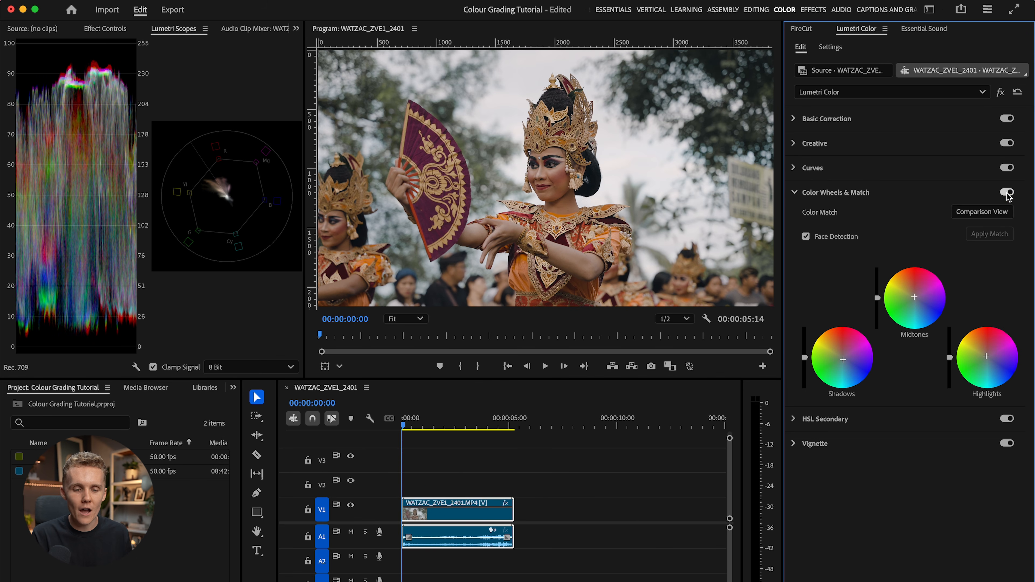
Open HSL Secondary and key the orange fabric at the dancer's collar by sampling it with the Set color eyedropper.
left_click(864, 196)
left_click(850, 221)
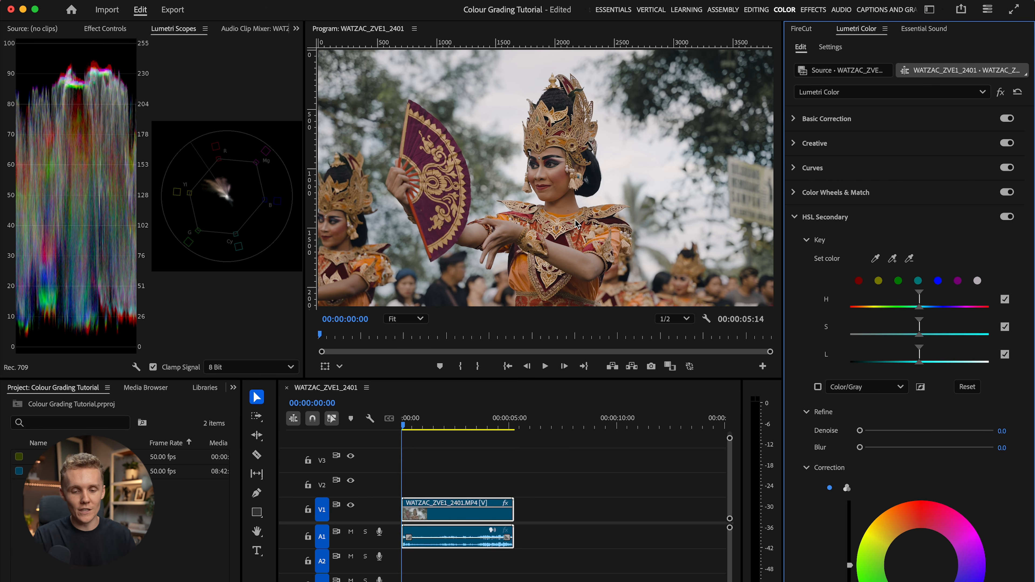
left_click(875, 258)
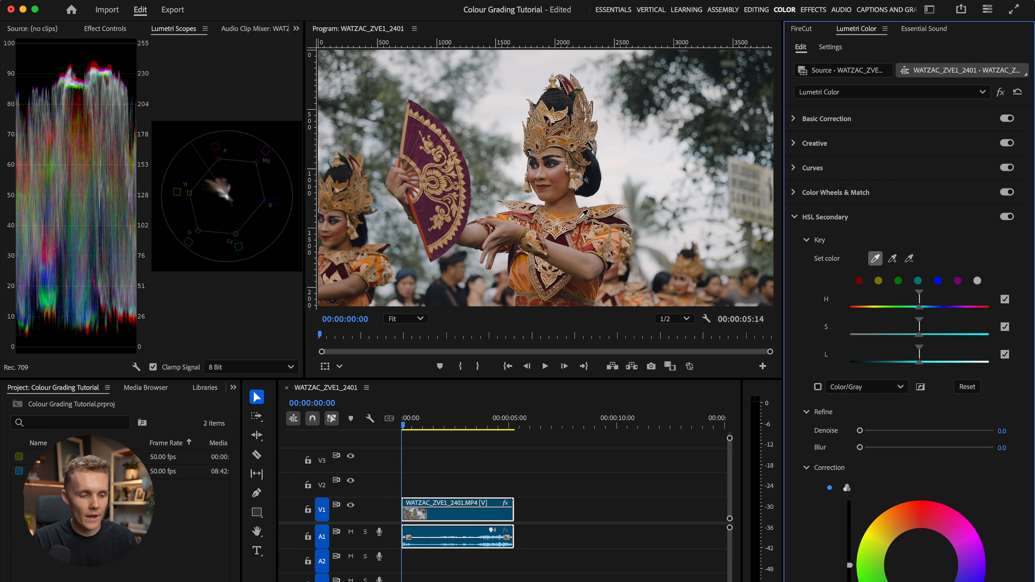
left_click(409, 318)
left_click(421, 318)
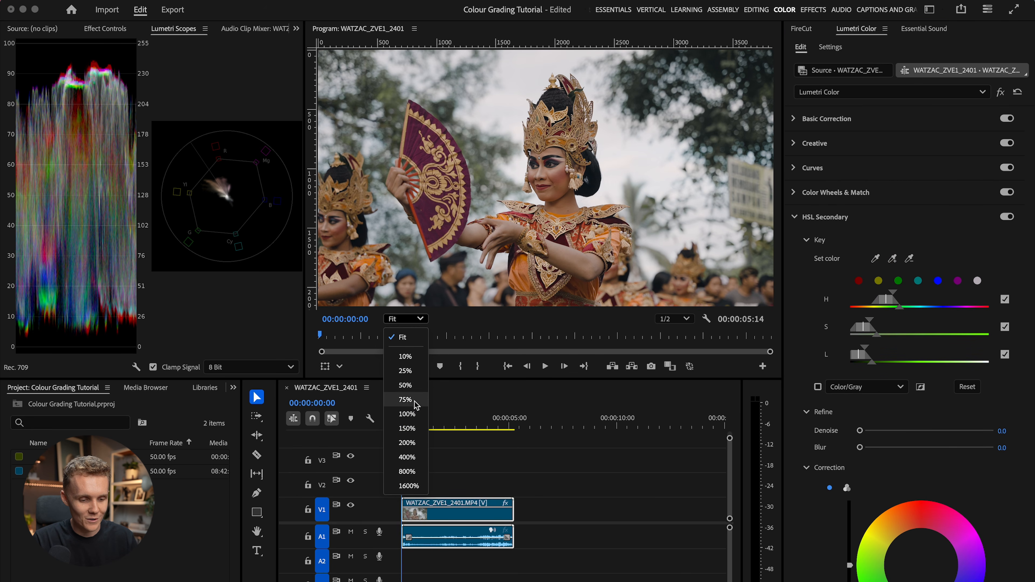
left_click(412, 414)
left_click(875, 258)
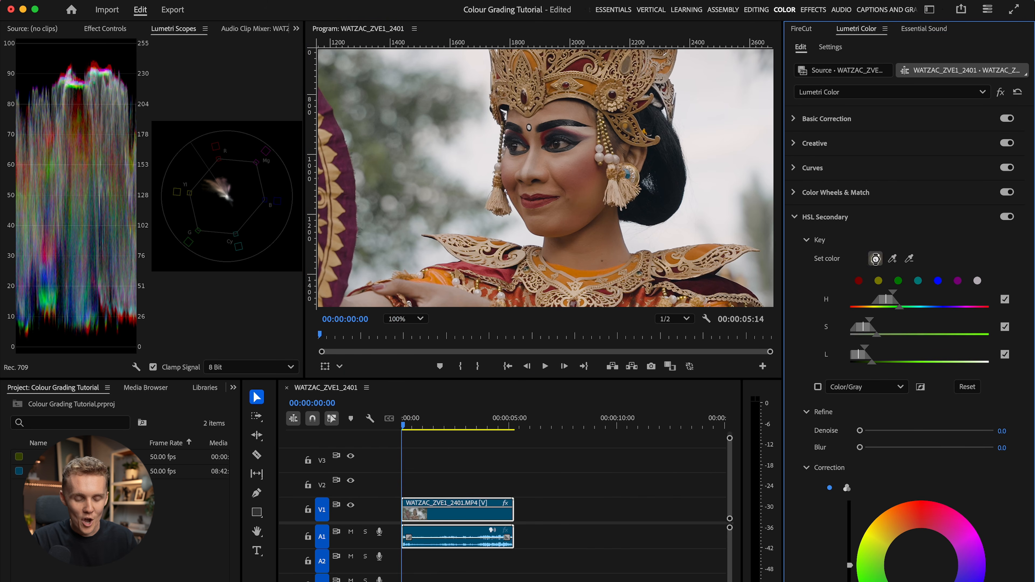
left_click(578, 274)
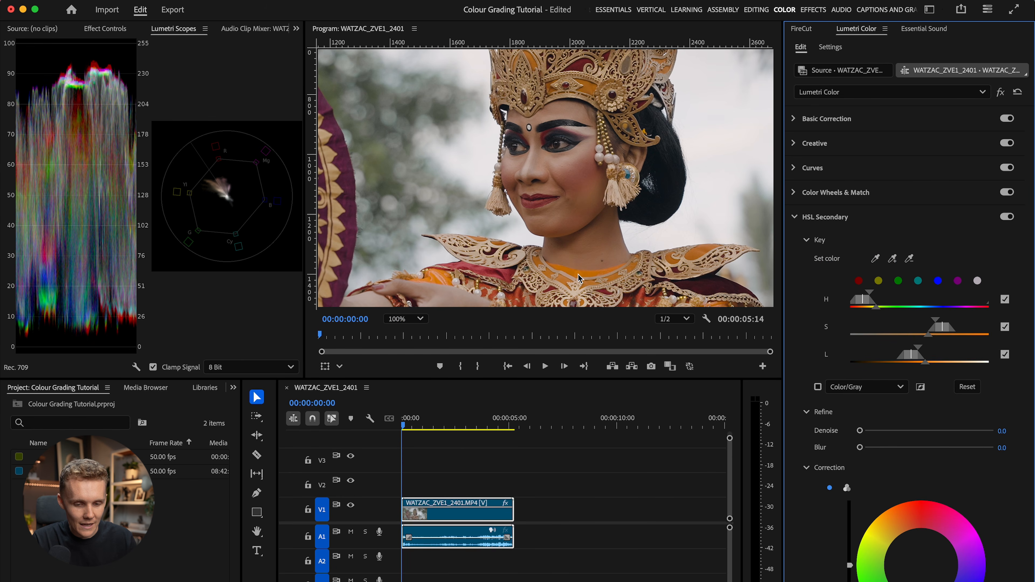
Preview the HSL key as Color/Gray on the whole frame and widen its saturation range to include more of the orange fabric.
left_click(818, 386)
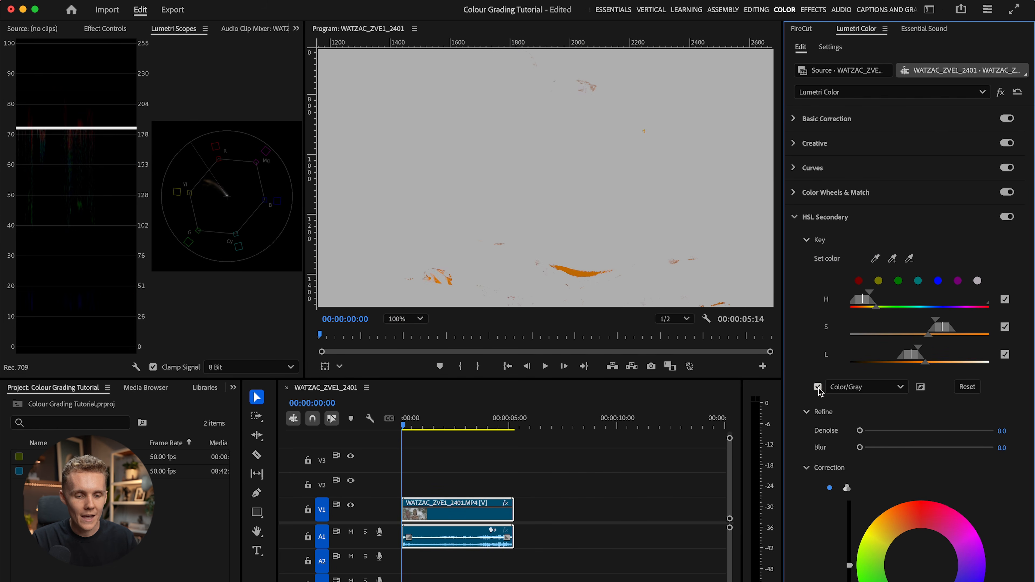
left_click(414, 318)
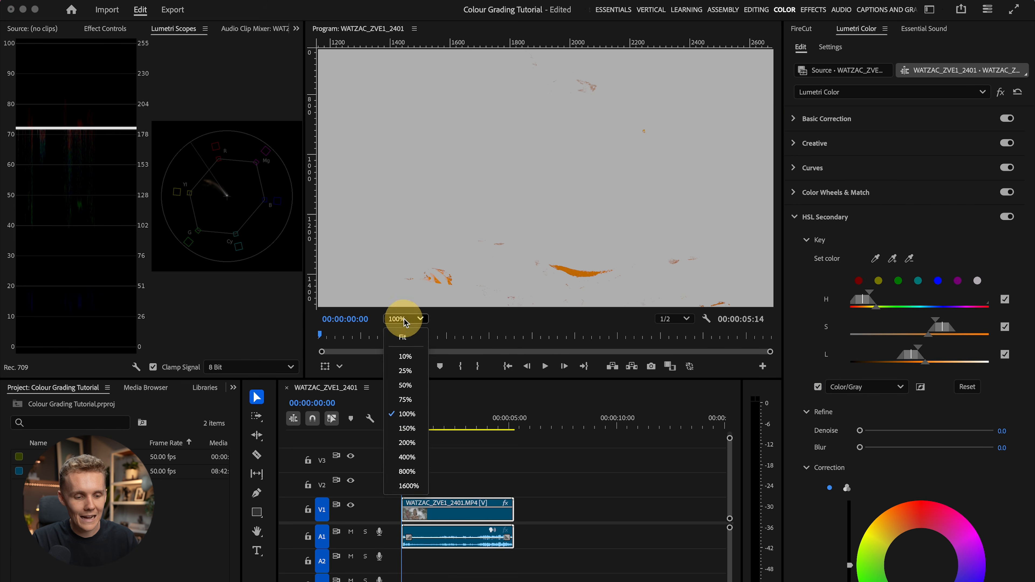
left_click(404, 339)
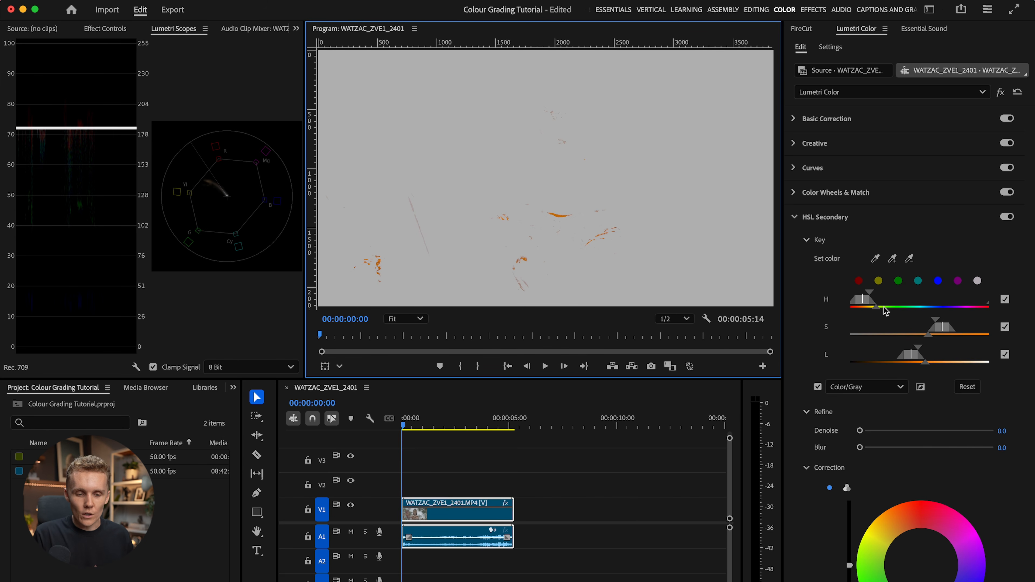
left_click_drag(936, 322, 913, 322)
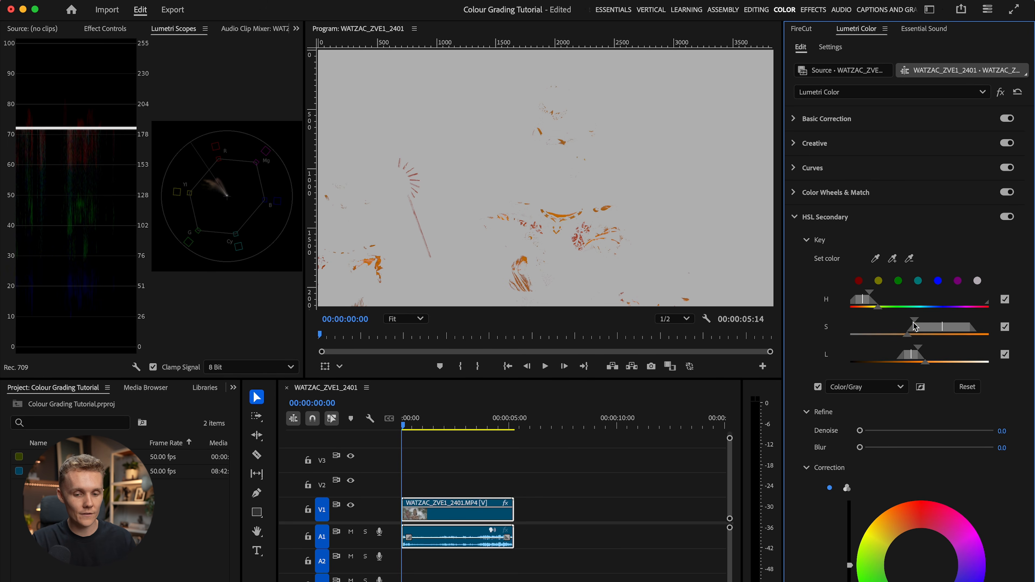
mouse_move(915, 326)
left_mouse_down()
mouse_move(882, 320)
mouse_move(912, 324)
left_mouse_up()
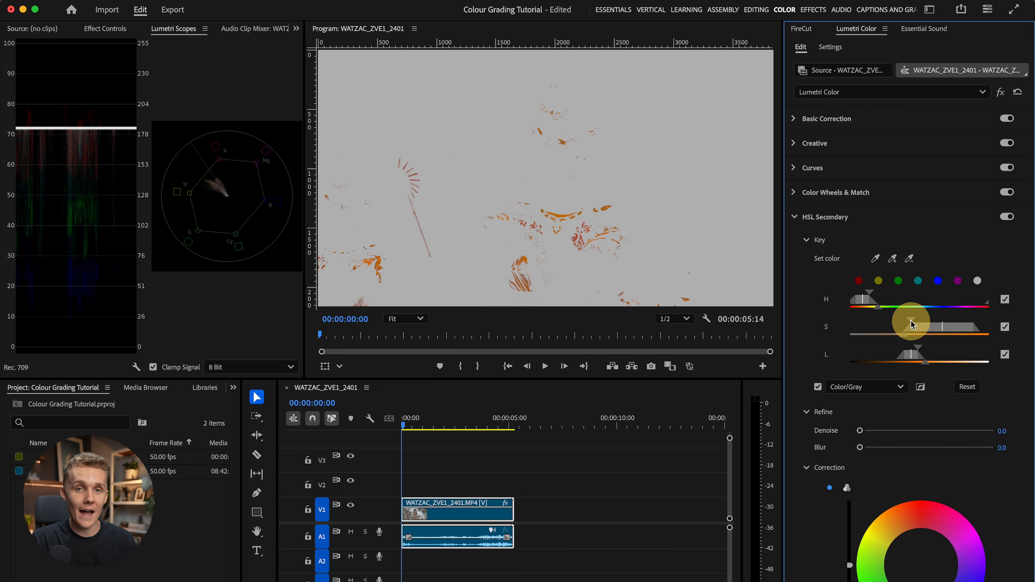
Turn off the key preview and reduce the keyed orange's Saturation to 71.4 in the HSL Secondary correction.
left_click(818, 387)
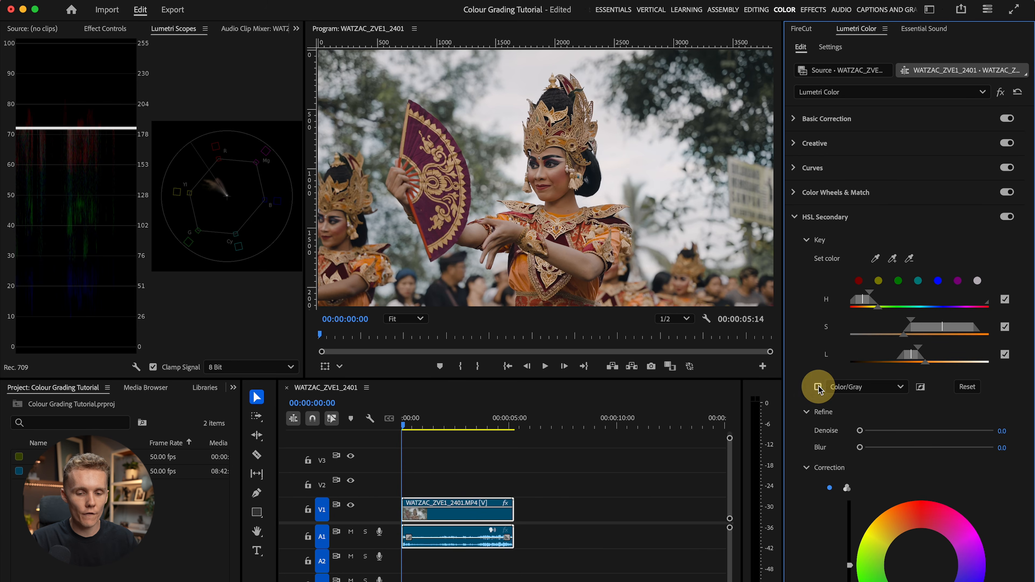
scroll(860, 473, "down", 5)
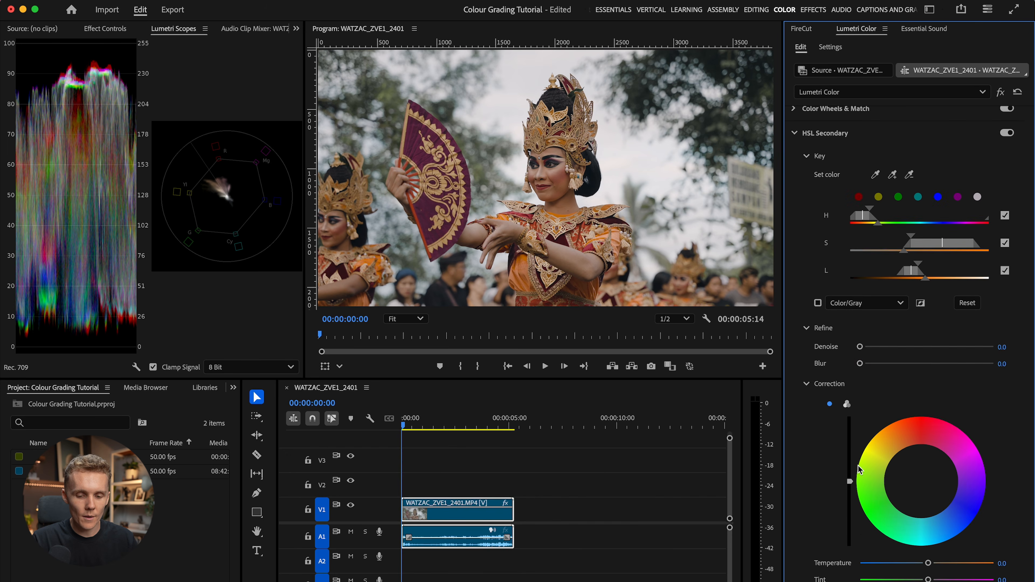
mouse_move(928, 571)
left_mouse_down()
mouse_move(893, 572)
mouse_move(908, 575)
left_mouse_up()
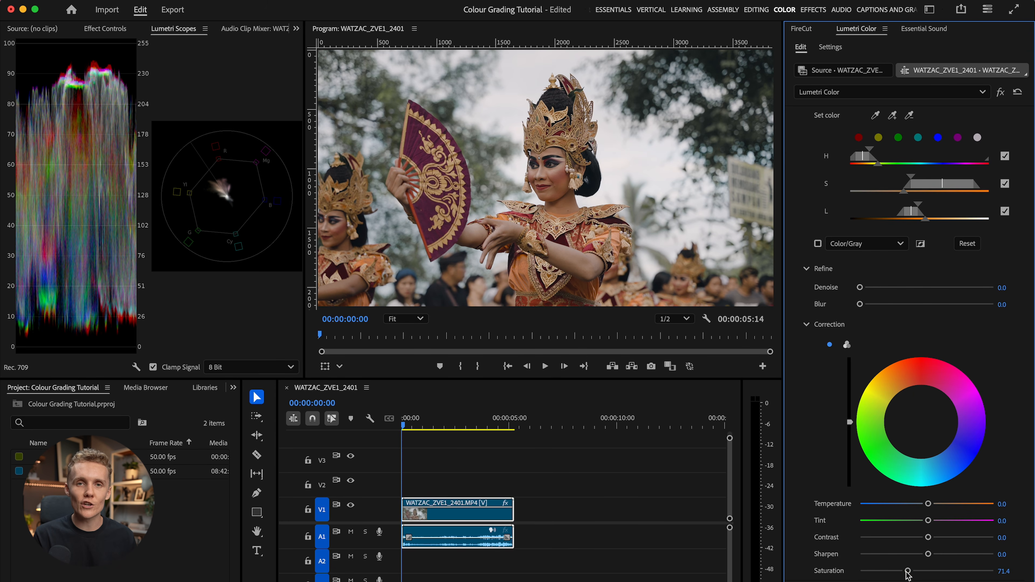
Compare the image with the HSL Secondary correction off and on.
scroll(958, 398, "up", 5)
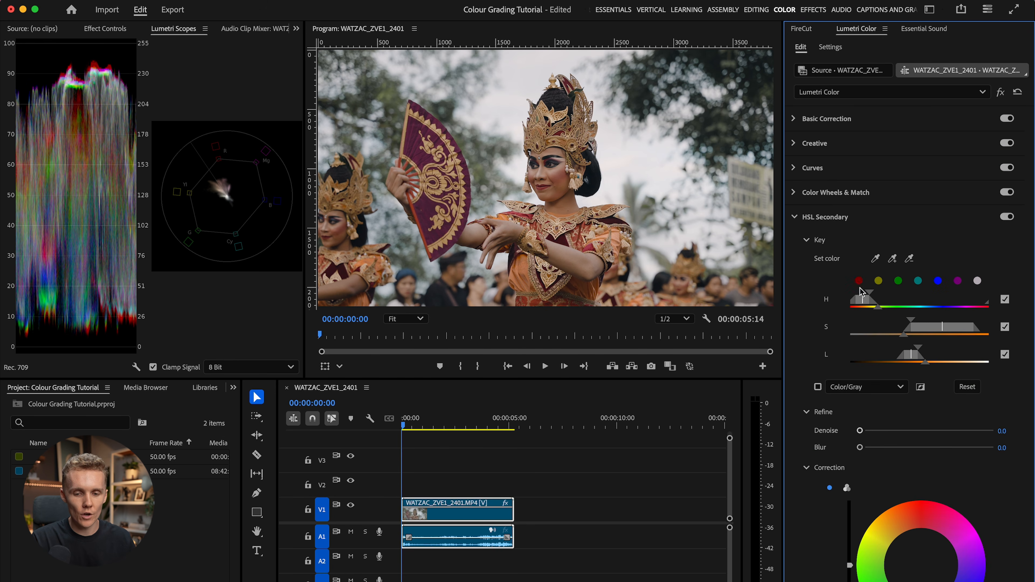
left_click(1008, 217)
left_click(1009, 217)
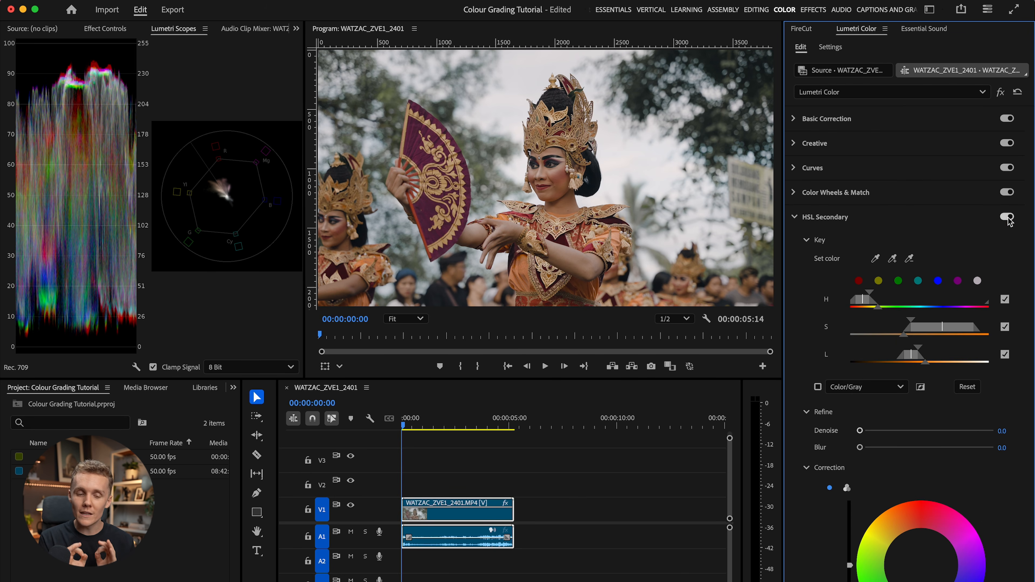
left_click(1008, 217)
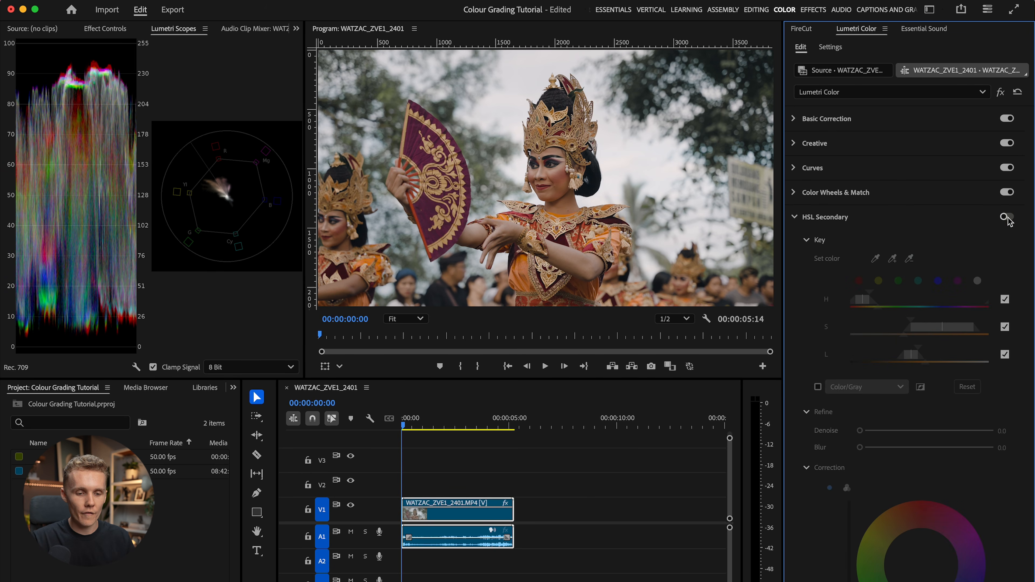
left_click(1008, 217)
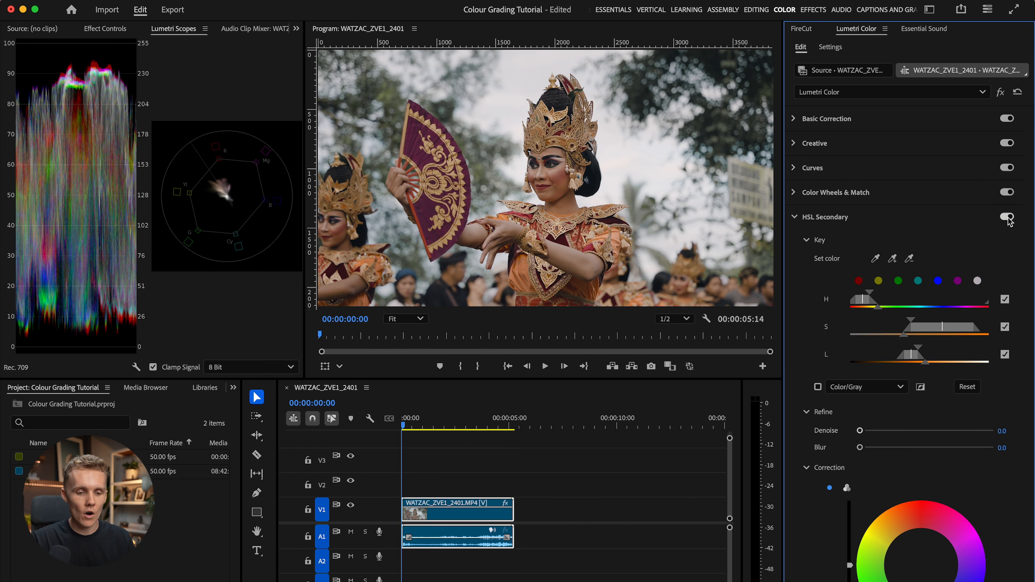
Try a Vignette Amount of -0.3 on the clip, reset it to 0.0 and close the Vignette section.
left_click(863, 215)
left_click(861, 243)
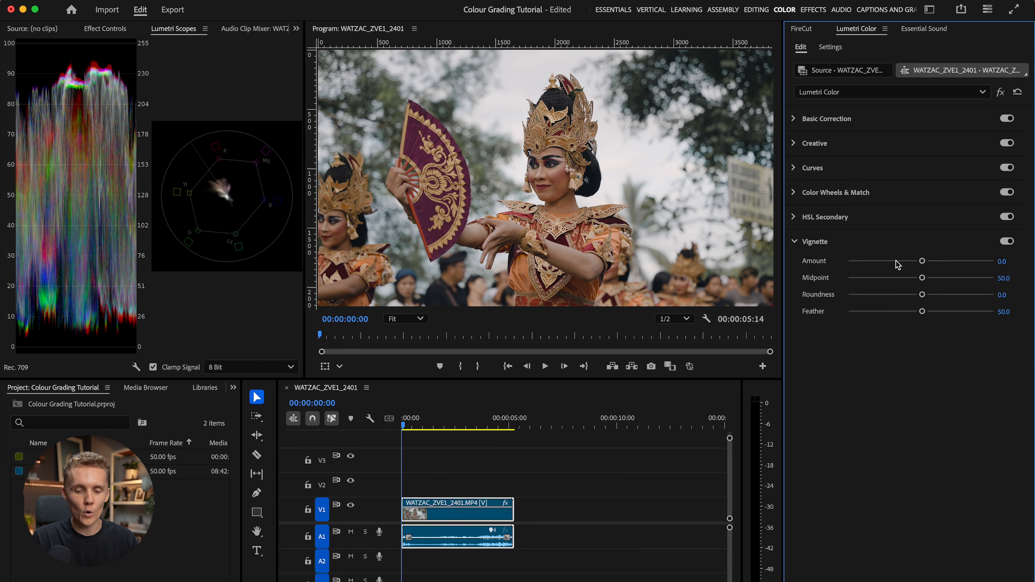
left_click_drag(922, 262, 913, 266)
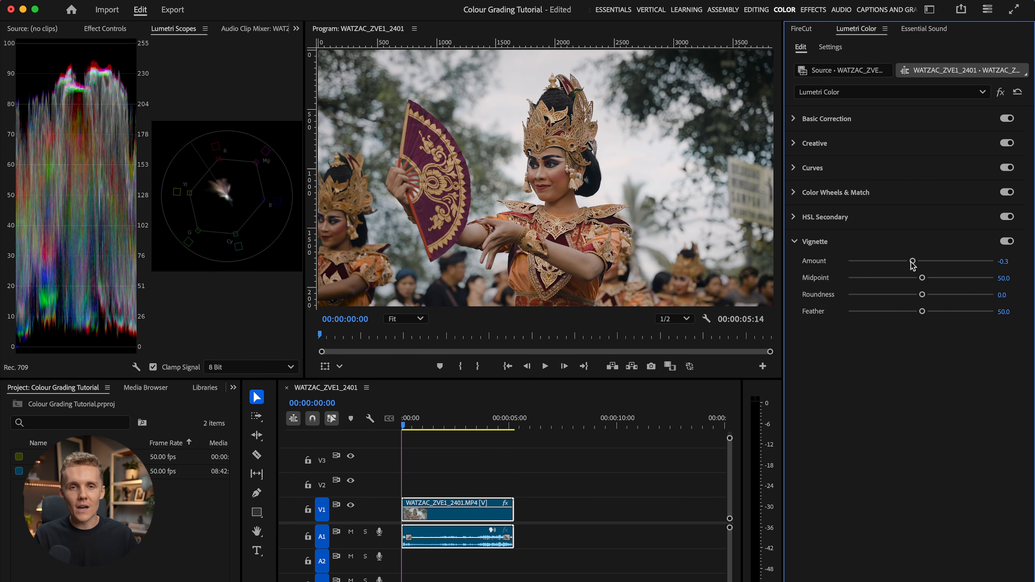
double_click(912, 262)
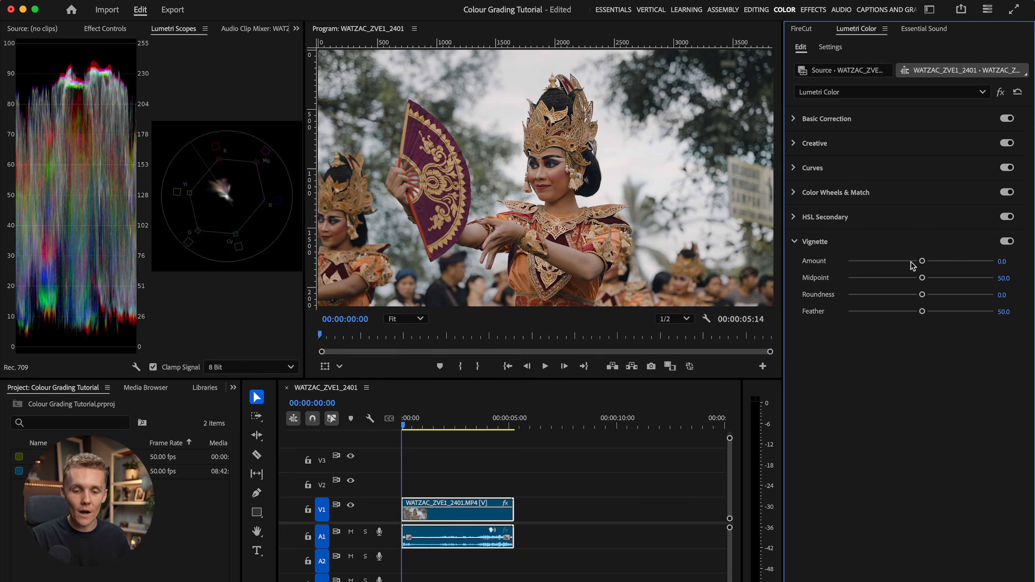
left_click(849, 242)
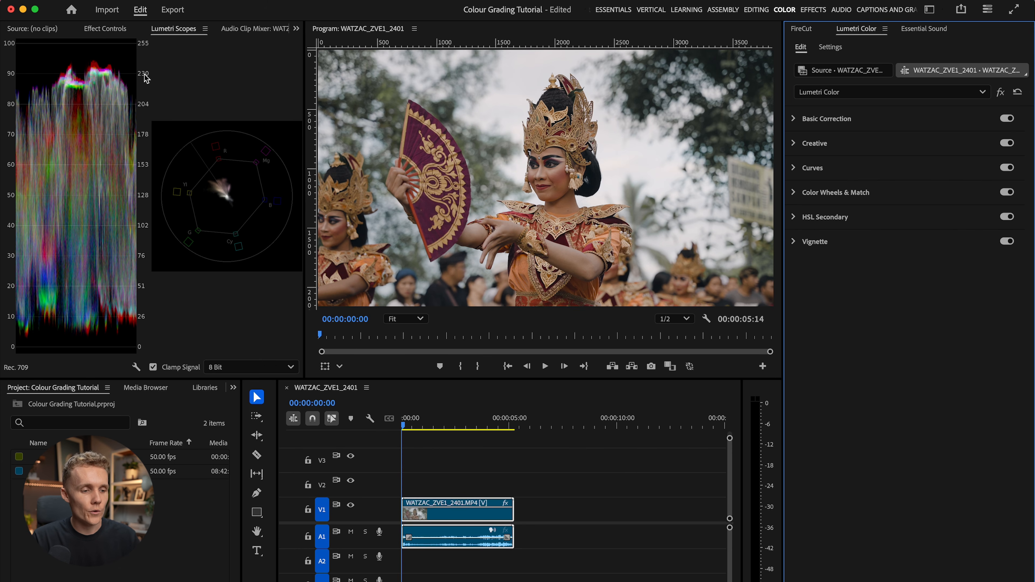
Draw a small closed opacity mask with the Pen tool around a patch of skin on the dancer's cheek, viewed at 100%.
left_click(113, 32)
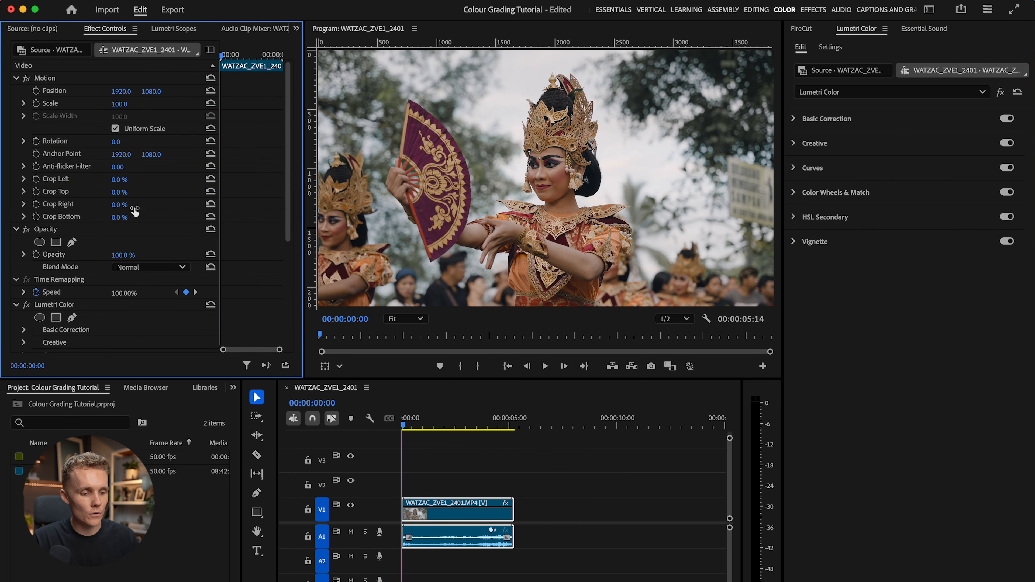
left_click(73, 244)
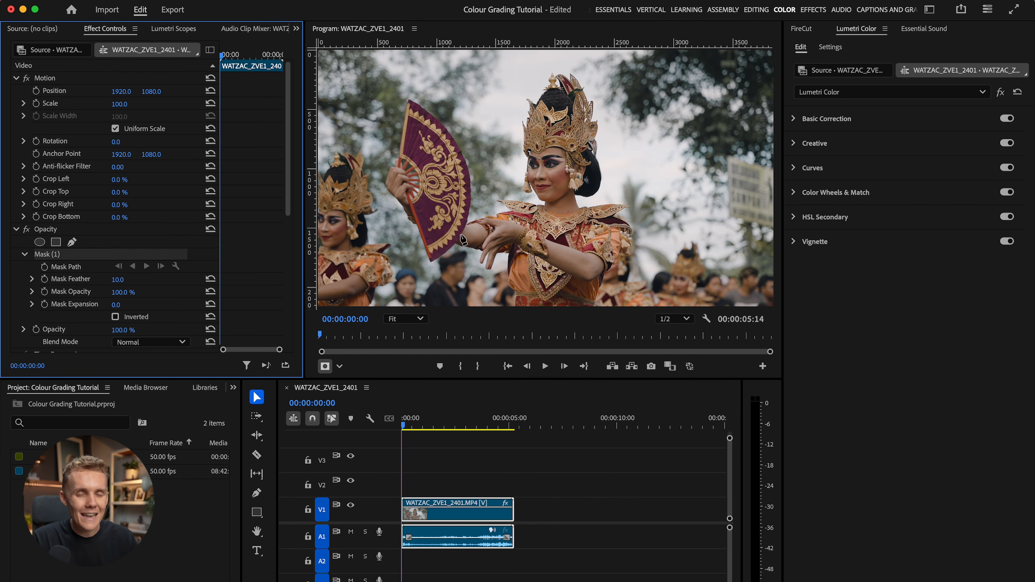
left_click(416, 318)
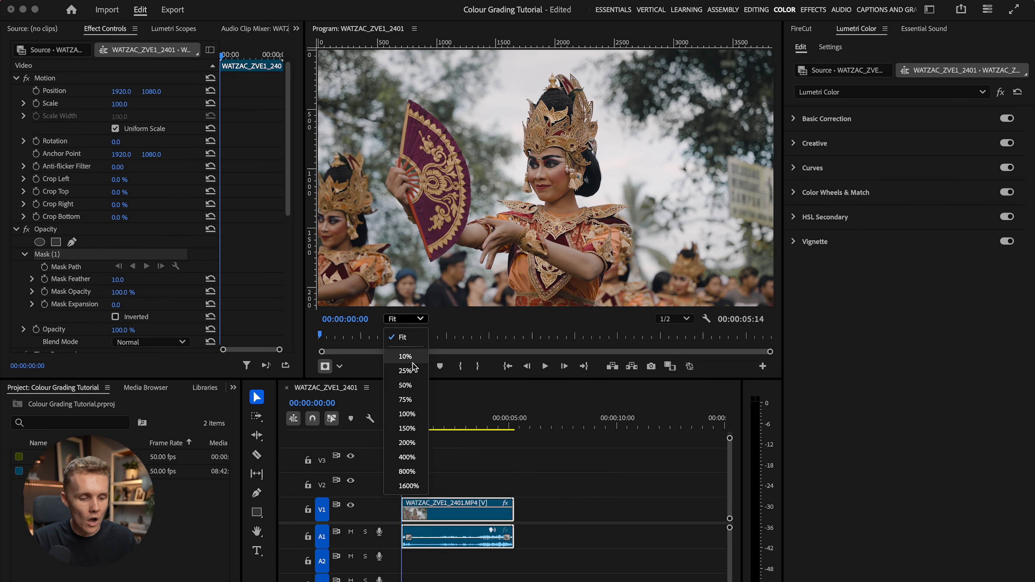
left_click(412, 413)
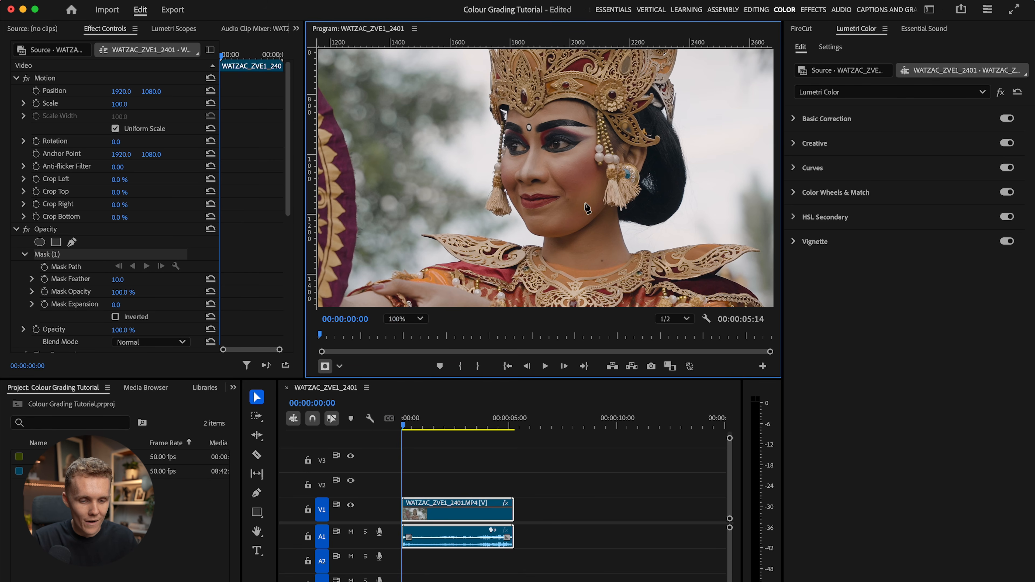
left_click(575, 157)
left_click(571, 183)
left_click(582, 177)
left_click(575, 157)
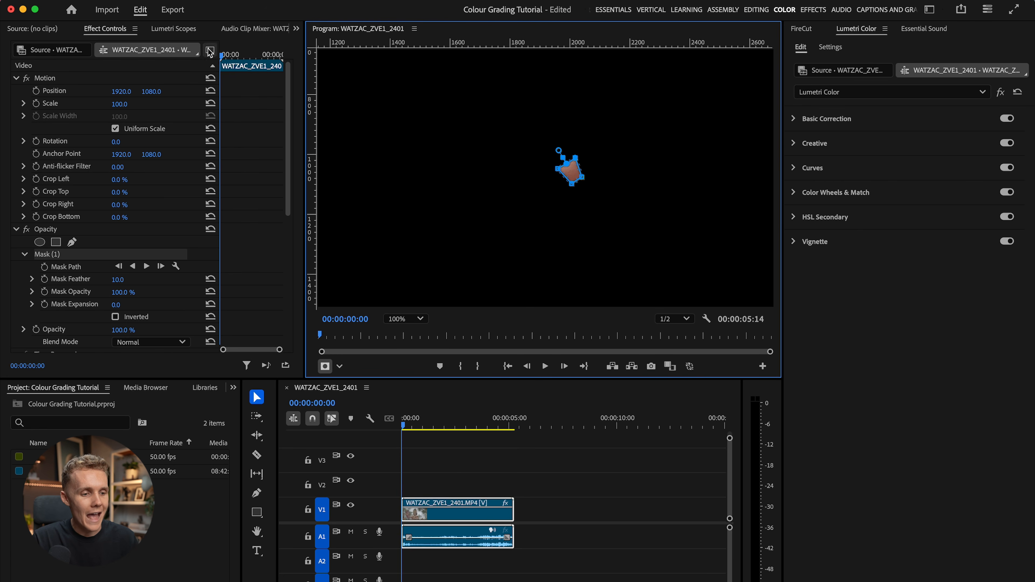
Show only the Vectorscope YUV in Lumetri Scopes by removing the Waveform (RGB) display.
left_click(173, 29)
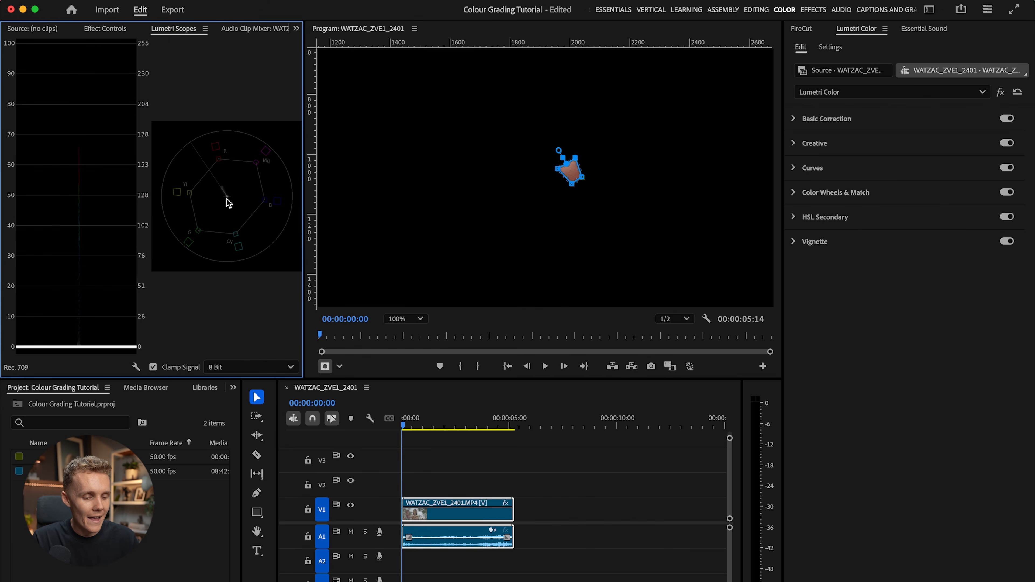
right_click(178, 97)
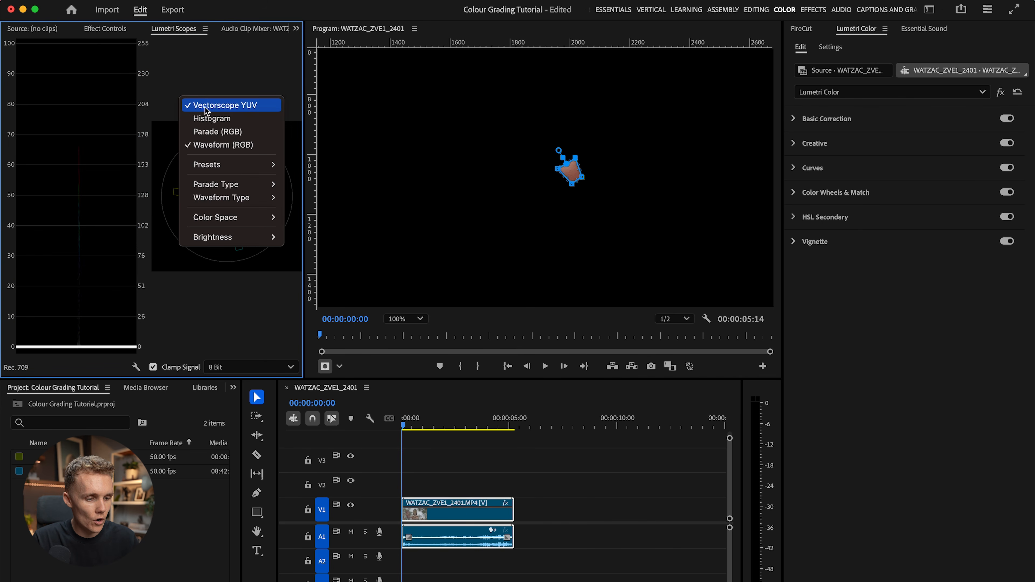
left_click(212, 145)
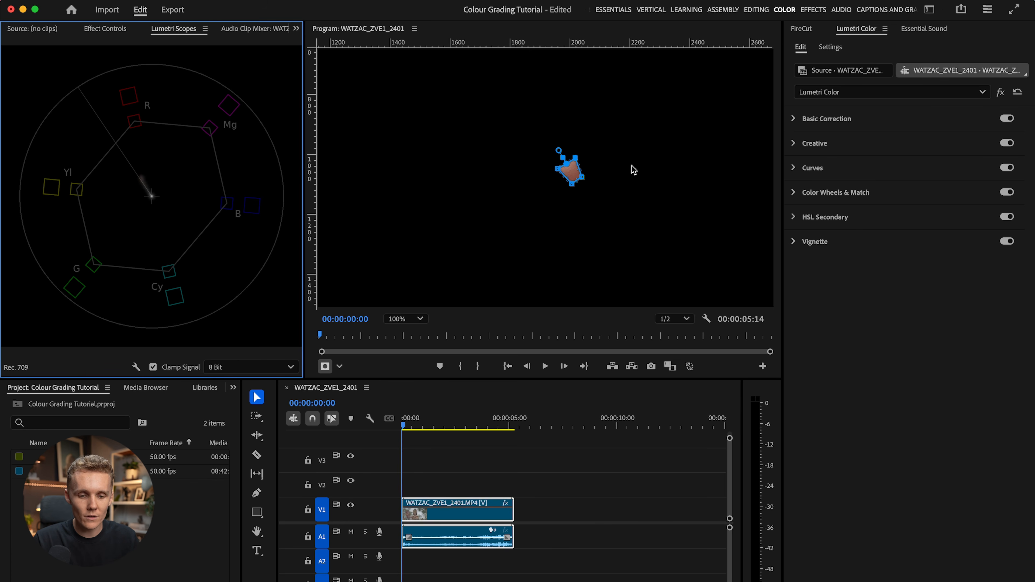
Open the Hue Saturation Curves and try sampling the masked skin patch for the Hue vs Hue curve.
left_click(876, 132)
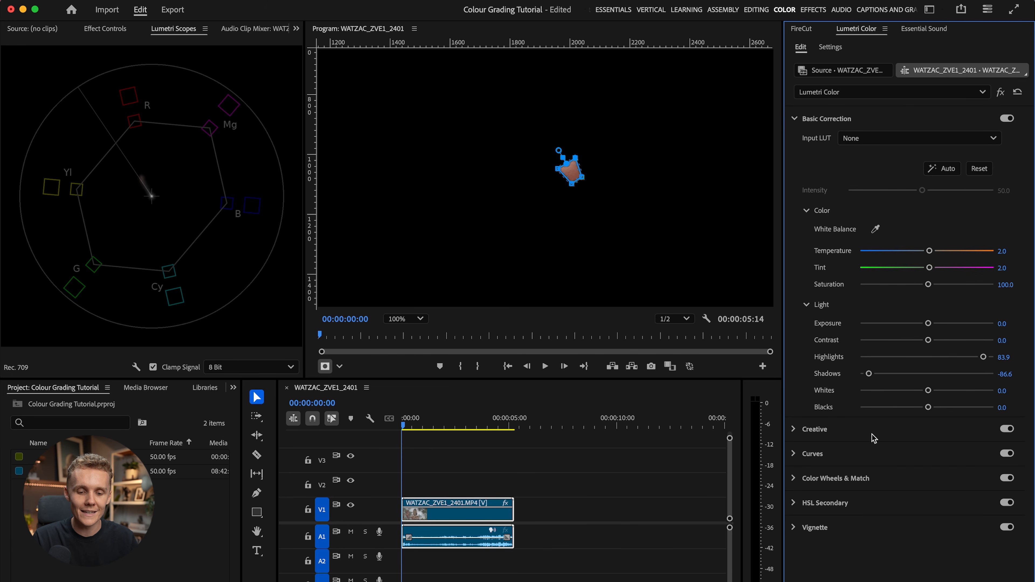
left_click(829, 456)
scroll(816, 410, "down", 5)
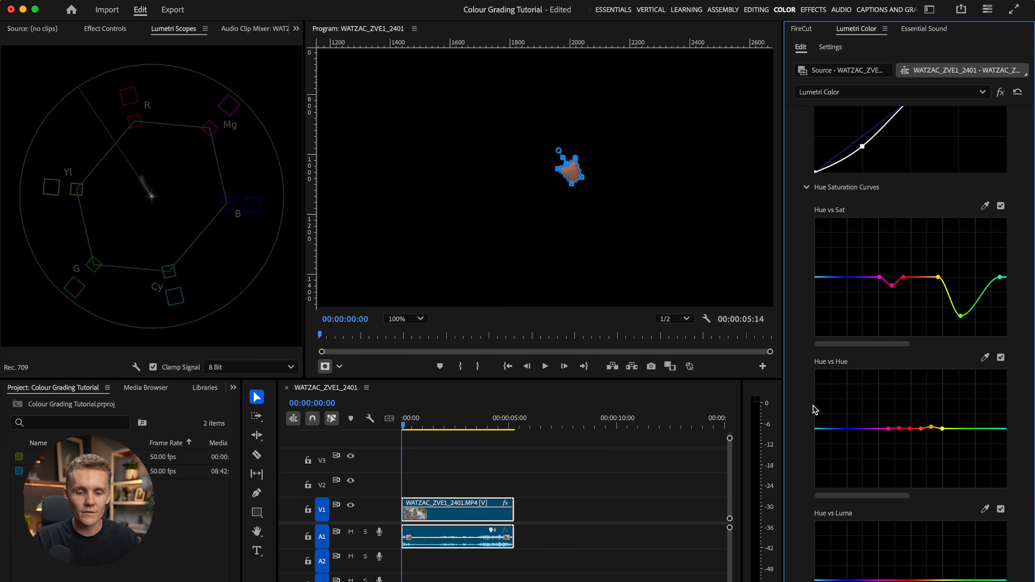
left_click(986, 358)
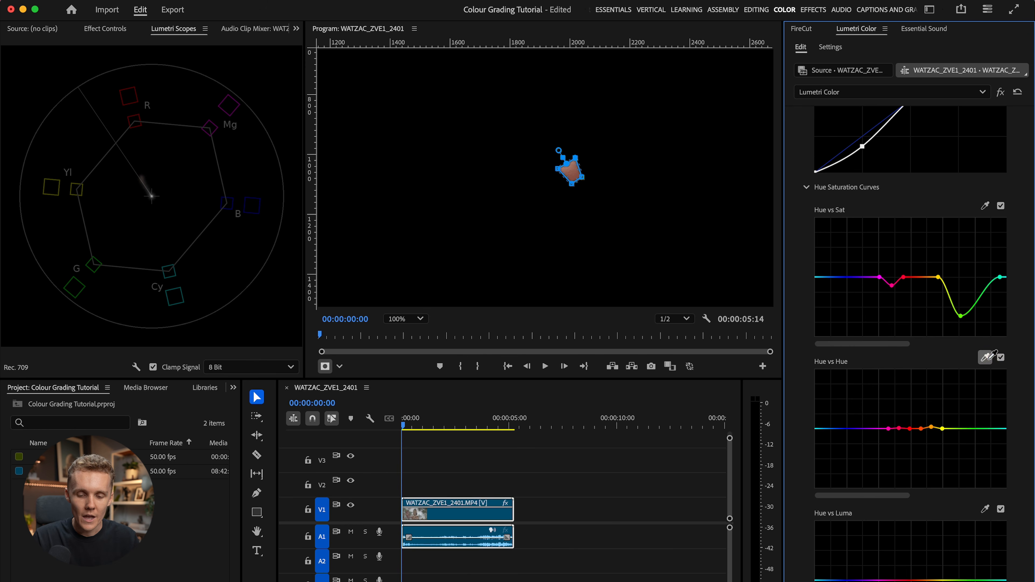
left_click(572, 169)
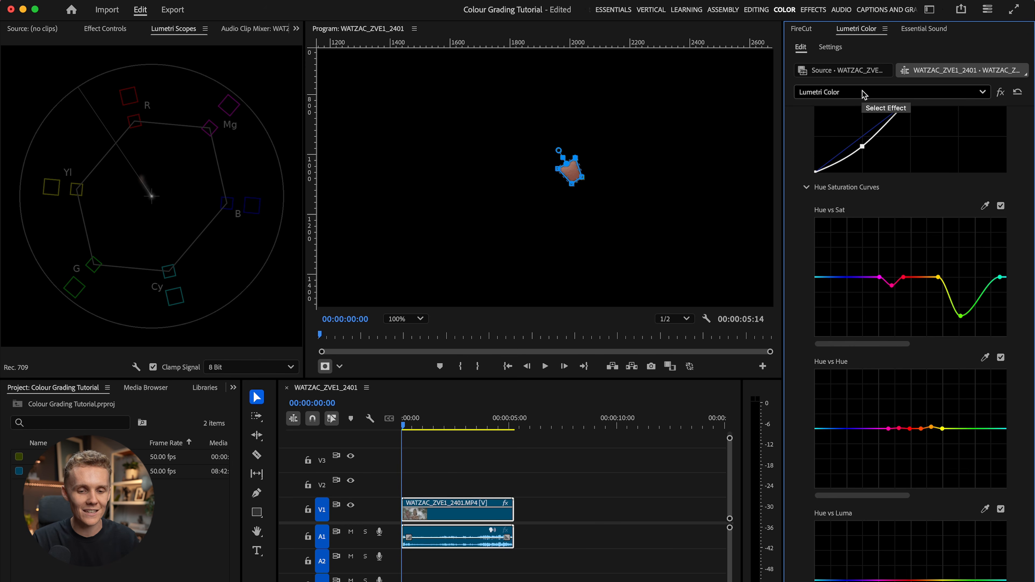
Delete the opacity mask around the cheek from the clip's effect settings.
left_click(115, 30)
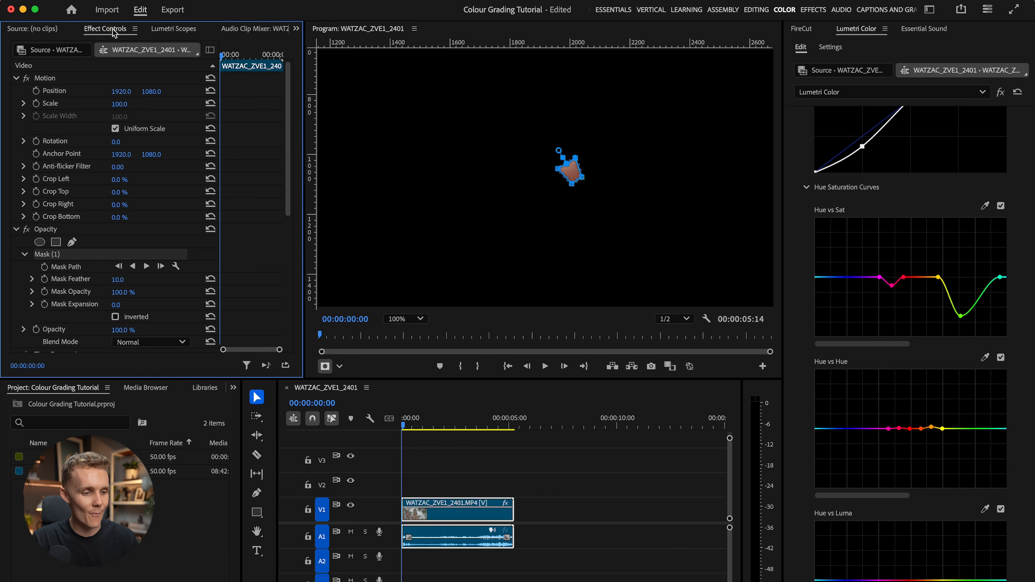
key("Delete")
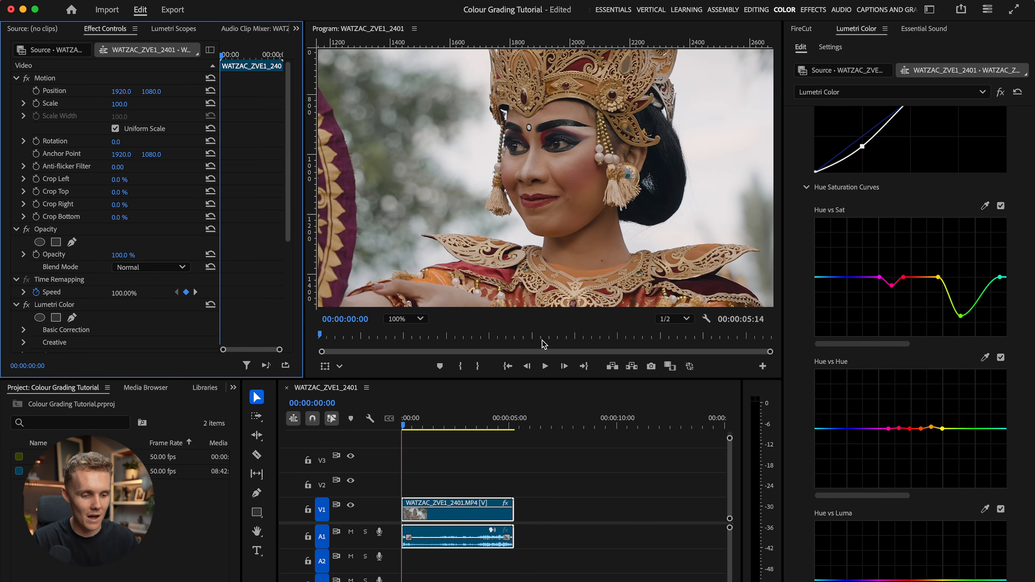
Fit the whole frame in the program preview and set the Basic Correction shadows to -100.
left_click(409, 323)
left_click(408, 340)
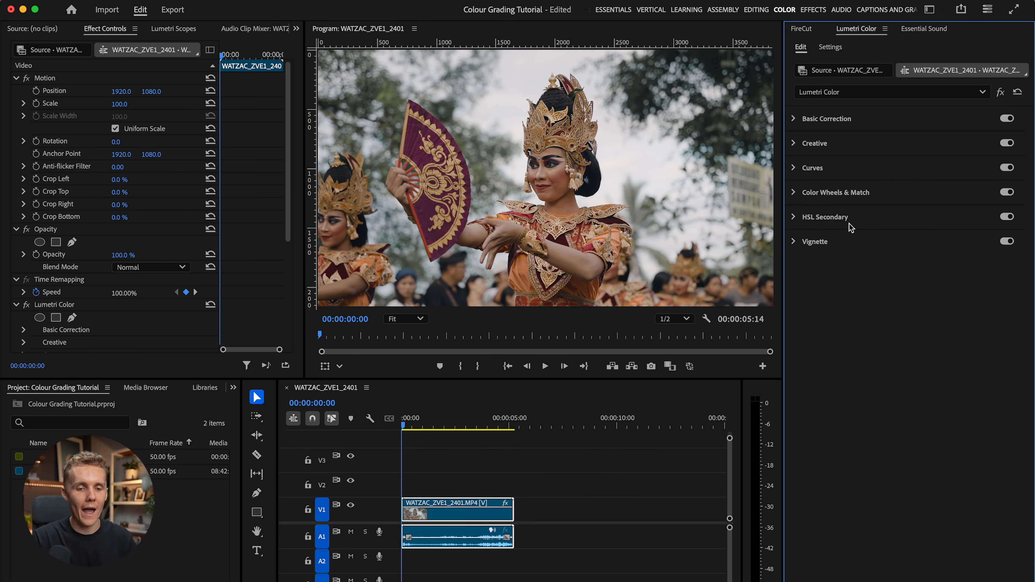
left_click(827, 119)
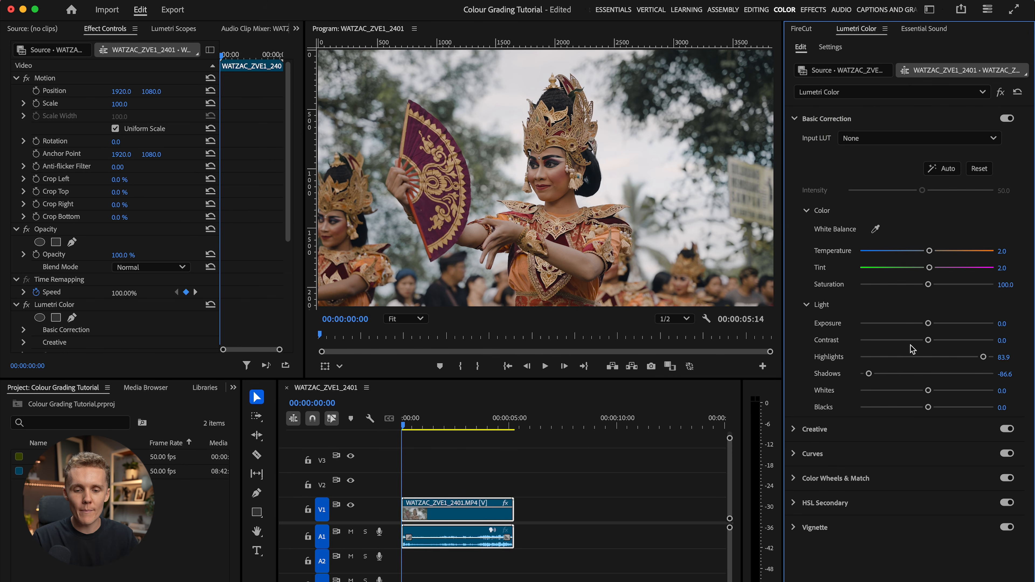
left_click_drag(870, 374, 860, 375)
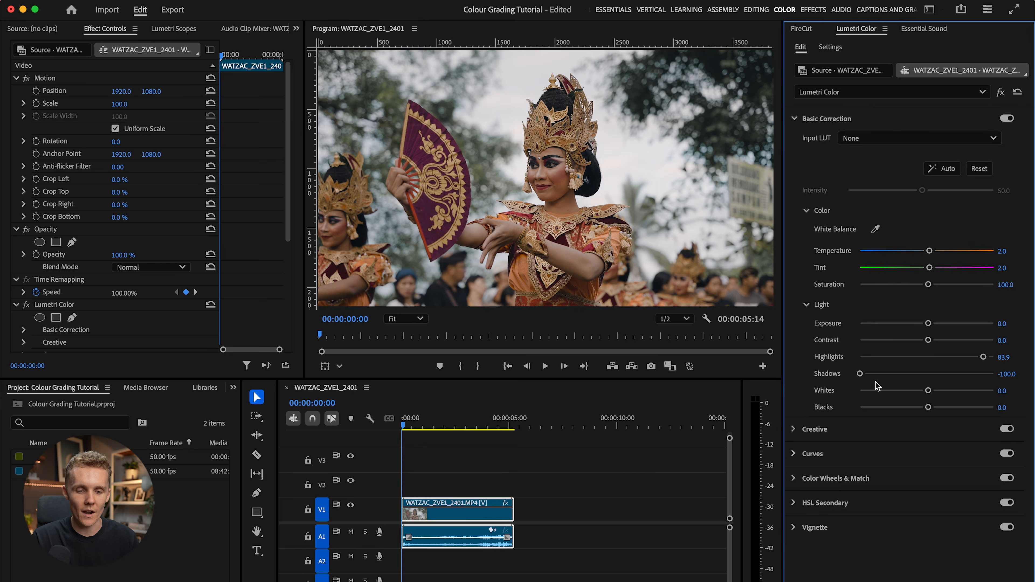
Add a second Lumetri Color effect to the clip, collapse the first one's settings, and keep the new effect selected for grading.
left_click(853, 94)
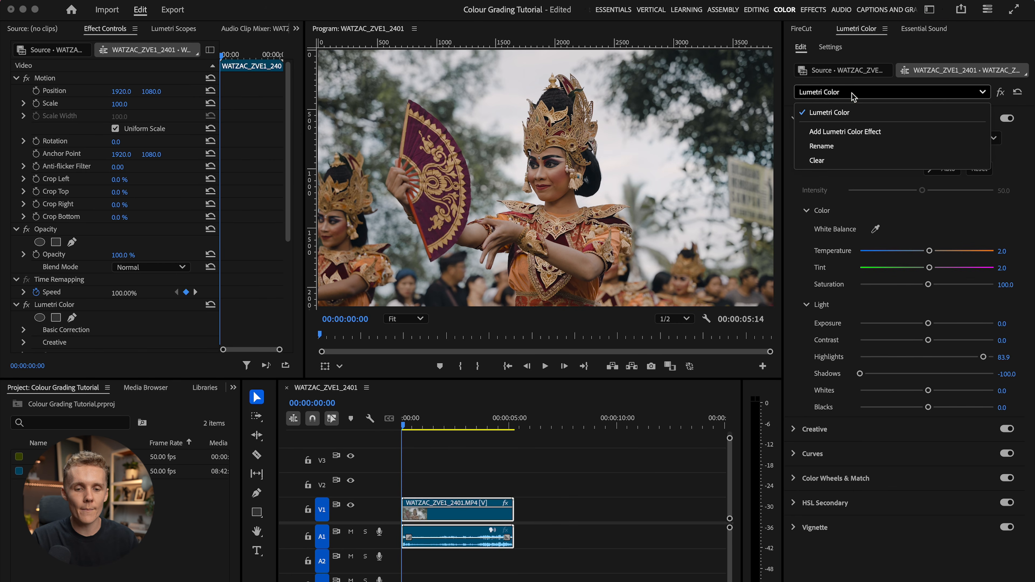
left_click(864, 132)
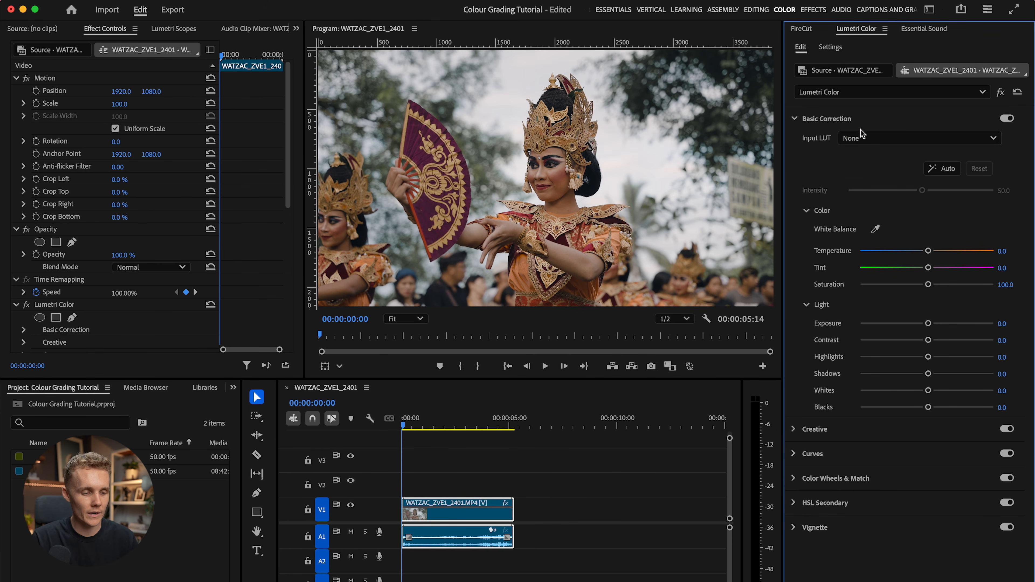
scroll(52, 298, "down", 5)
left_click(18, 185)
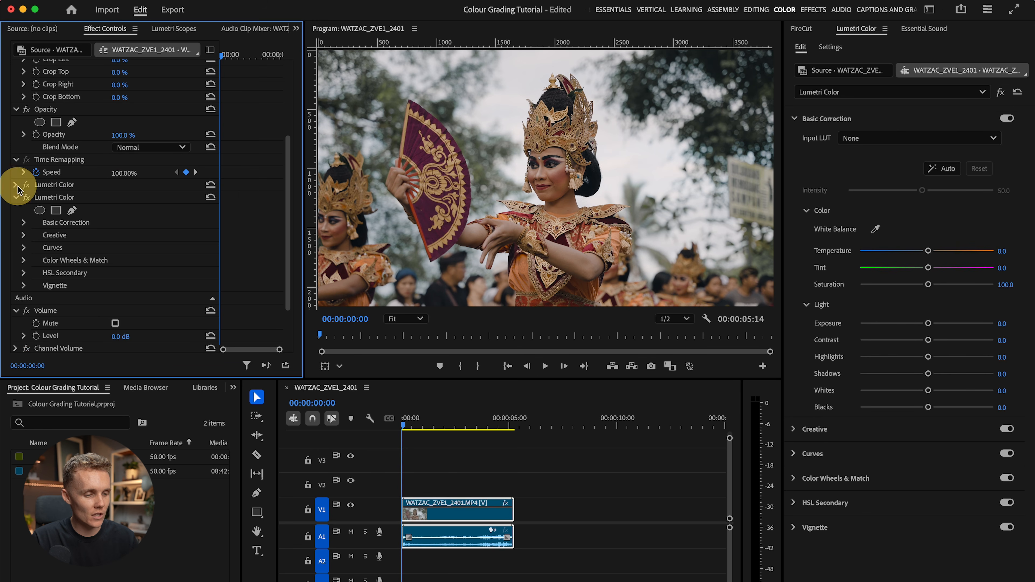
left_click(824, 92)
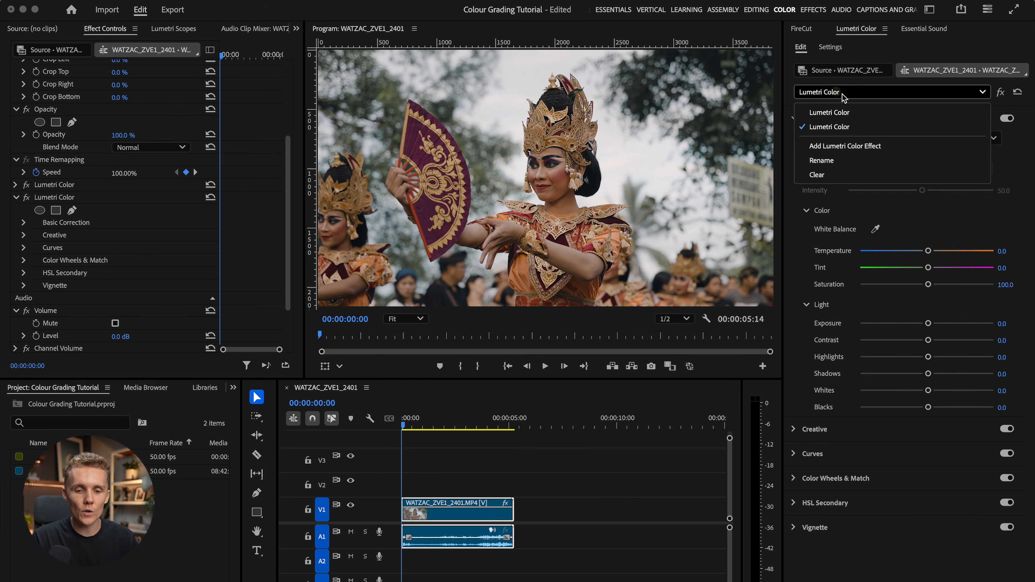
left_click(837, 127)
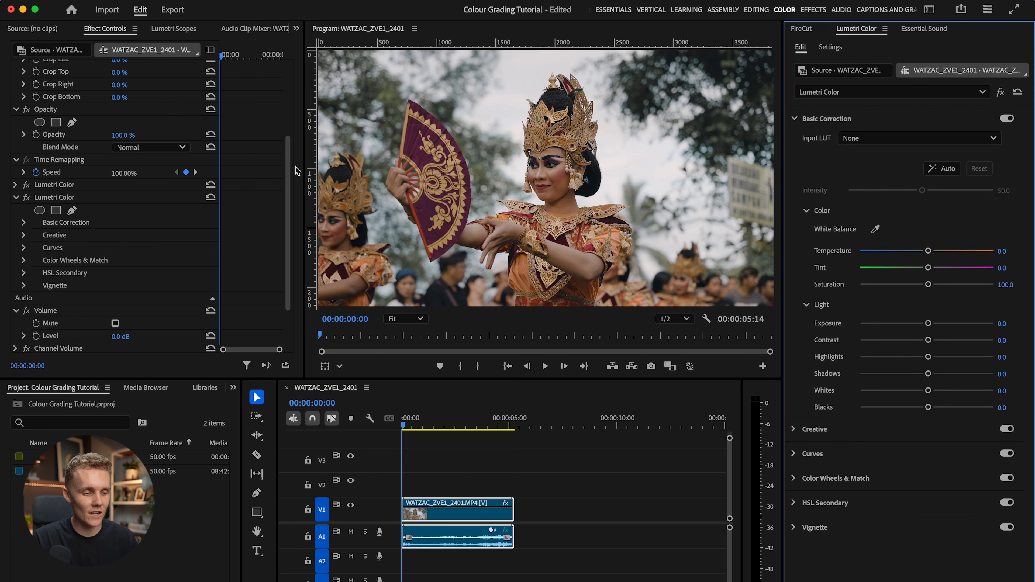
Rename the second Lumetri Color effect to "Shadow Extra".
right_click(68, 203)
left_click(98, 212)
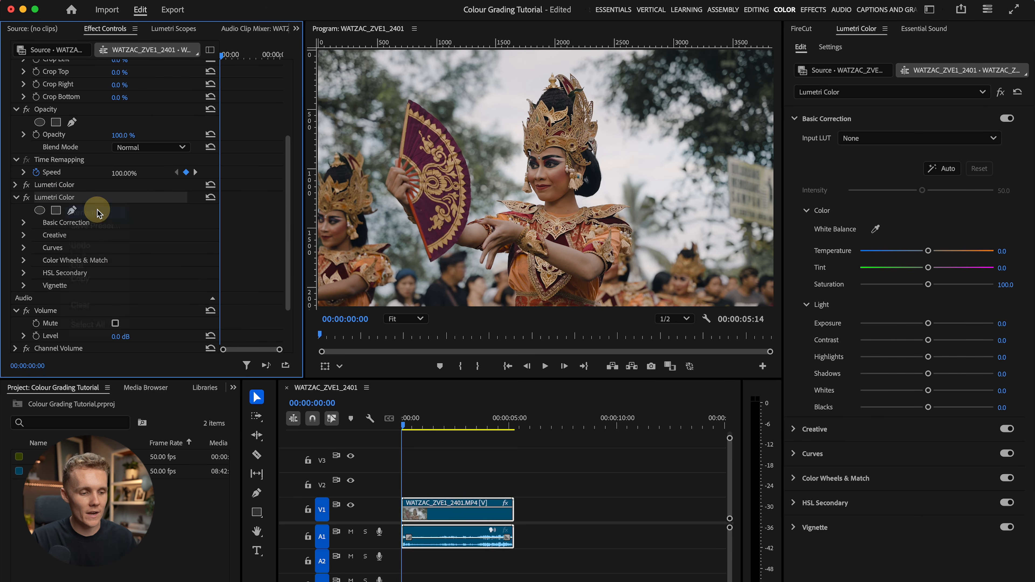
type("Shadow")
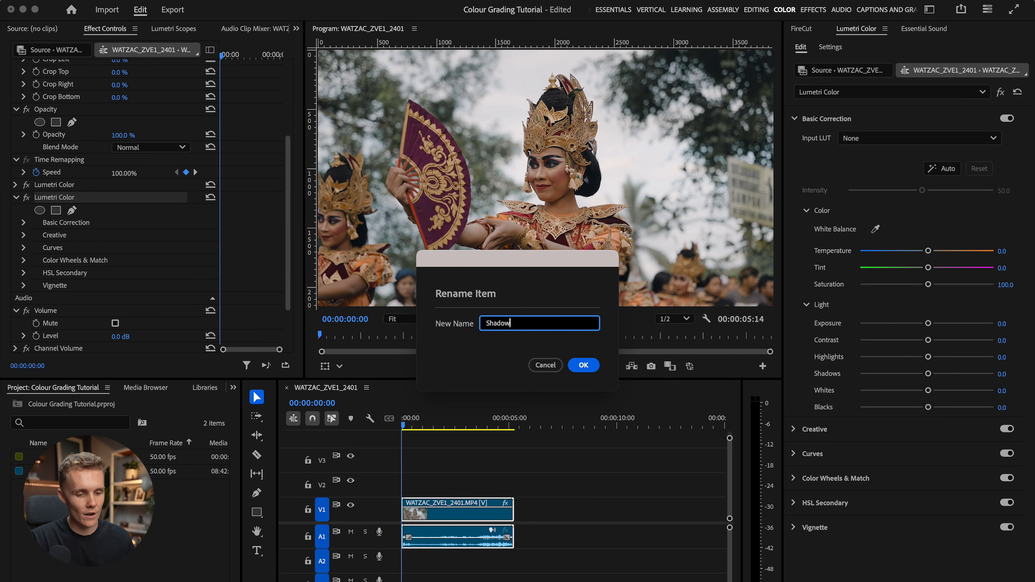
type(" Extra")
key("Return")
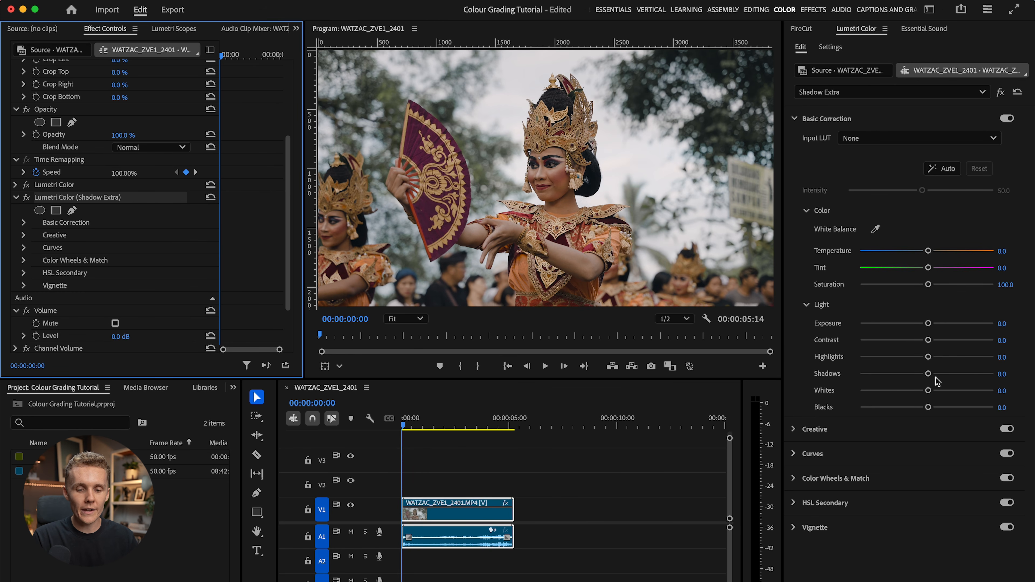
Set Shadow Extra's shadows to -16.1 using only the RGB waveform in Lumetri Scopes, and compare the image with the effect off and on.
left_click_drag(931, 375, 914, 379)
left_click(173, 28)
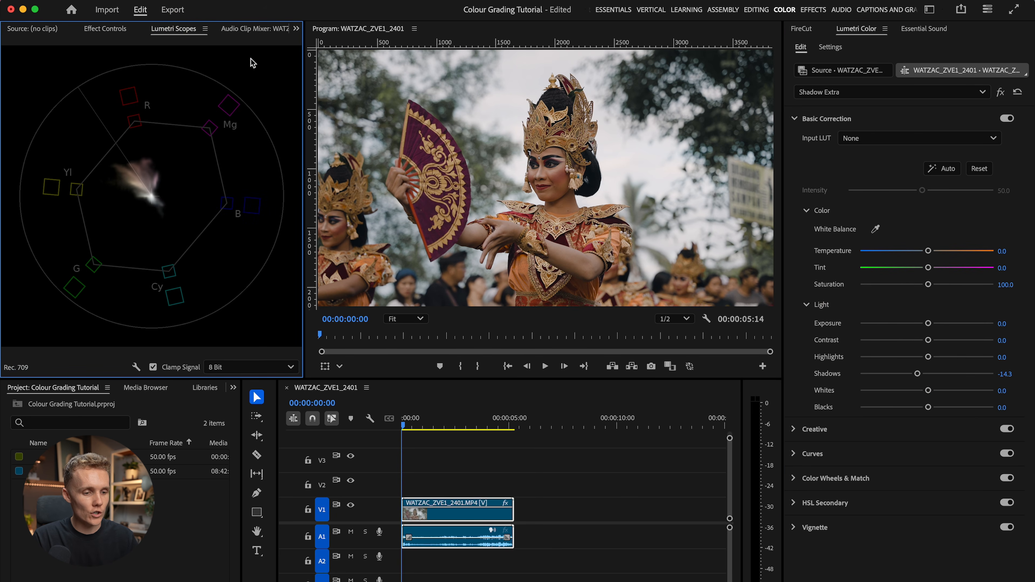
right_click(248, 61)
left_click(272, 109)
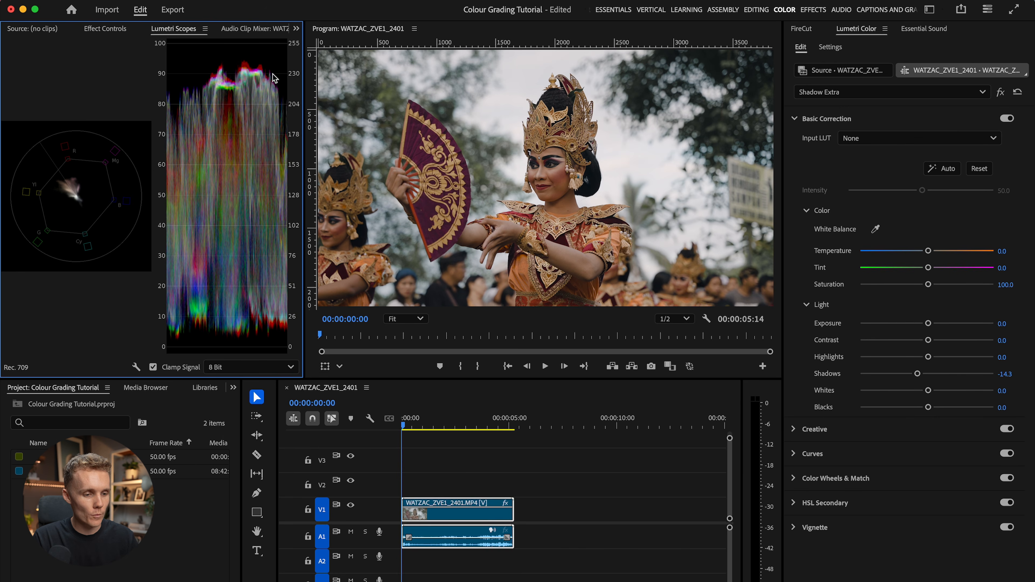
right_click(137, 69)
left_click(154, 77)
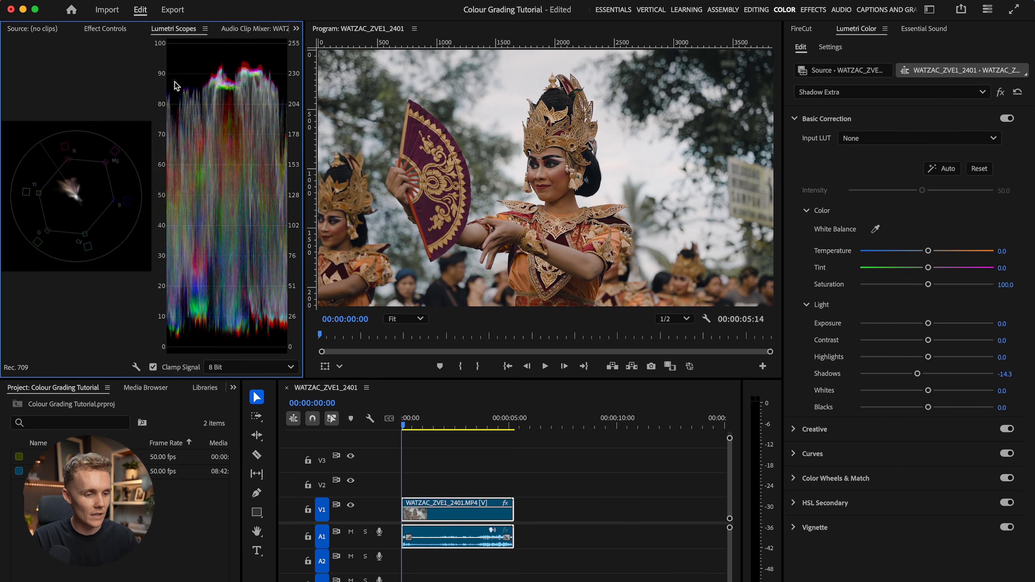
left_click_drag(917, 374, 916, 374)
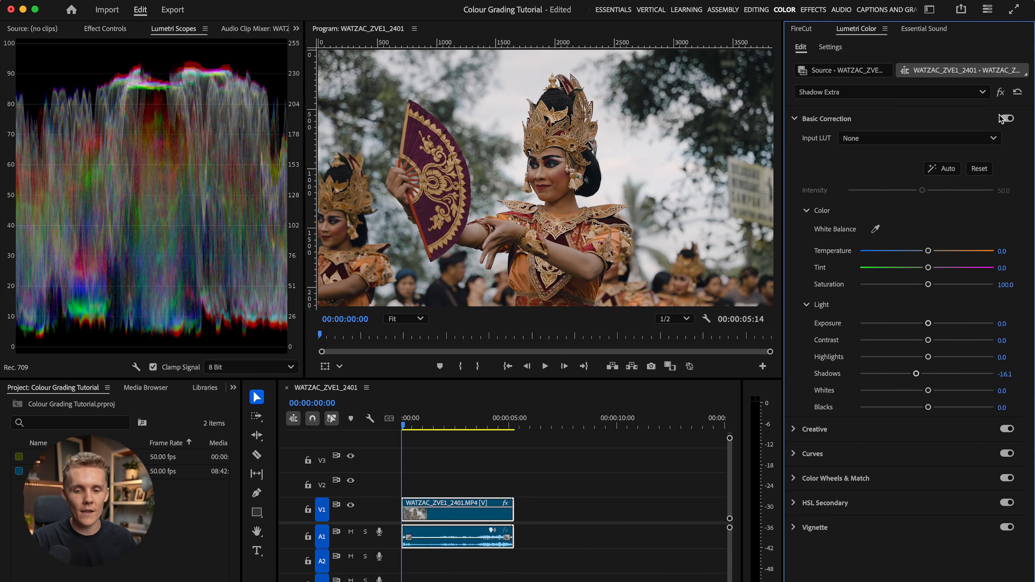
left_click(1000, 93)
left_click(1001, 93)
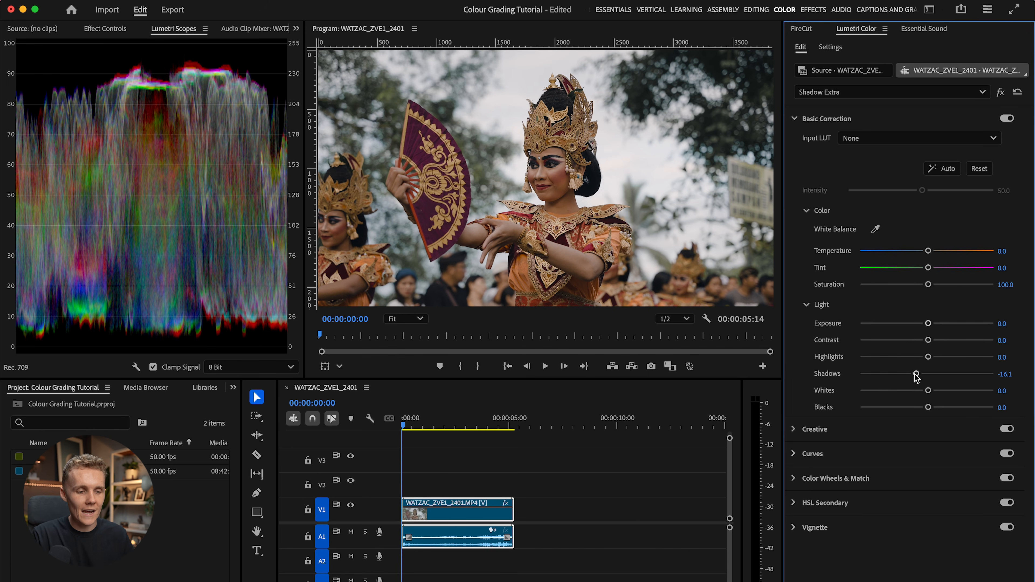
Add a third Lumetri Color effect to the clip and rename it "Vignette".
left_click(105, 29)
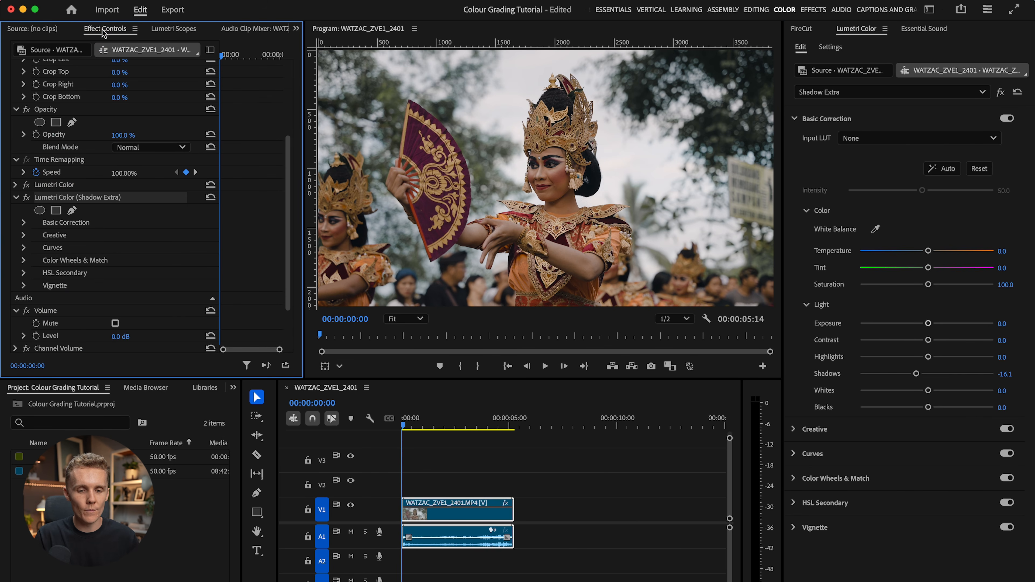
left_click(834, 93)
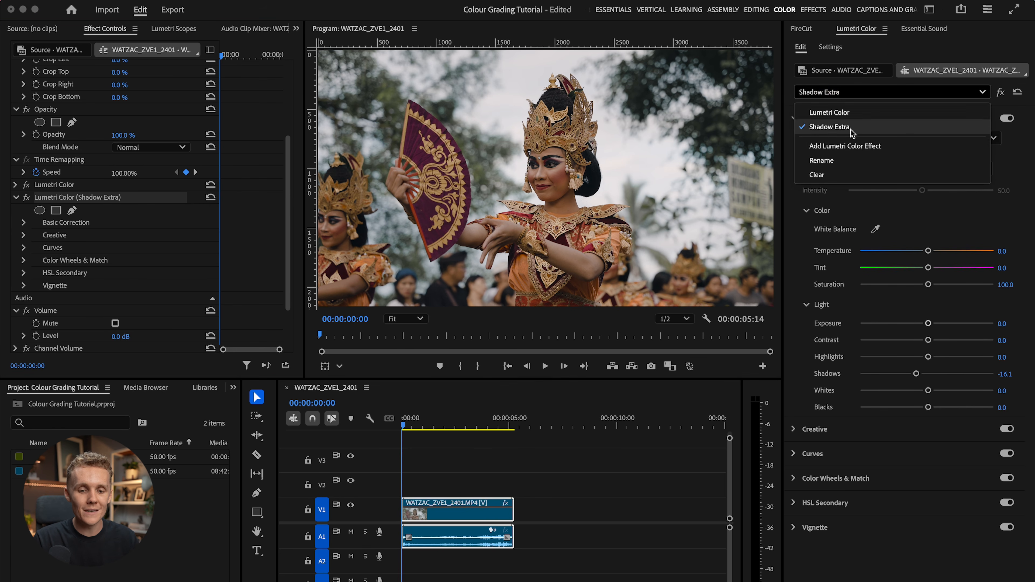
left_click(845, 139)
left_click(16, 197)
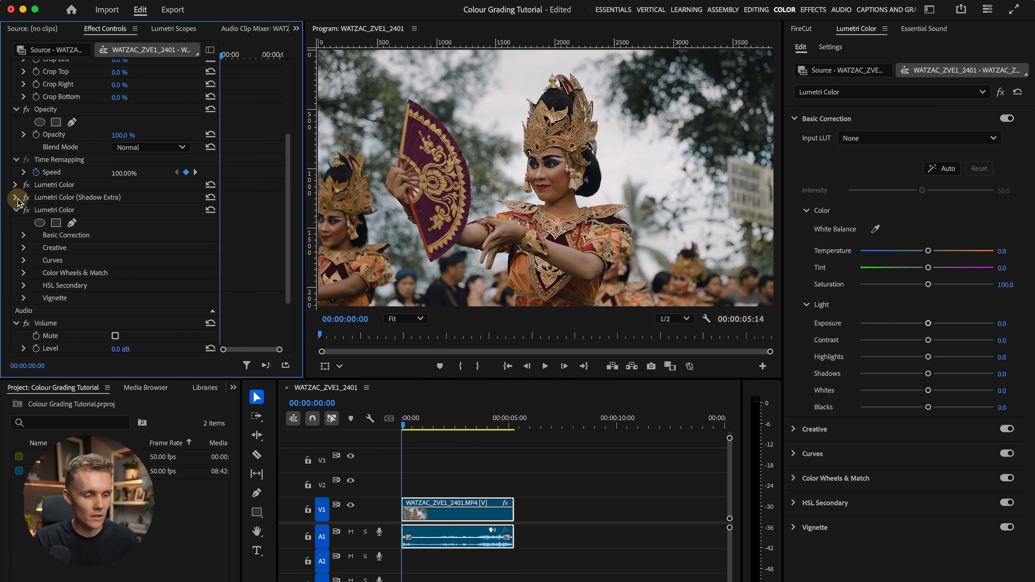
right_click(72, 213)
left_click(103, 225)
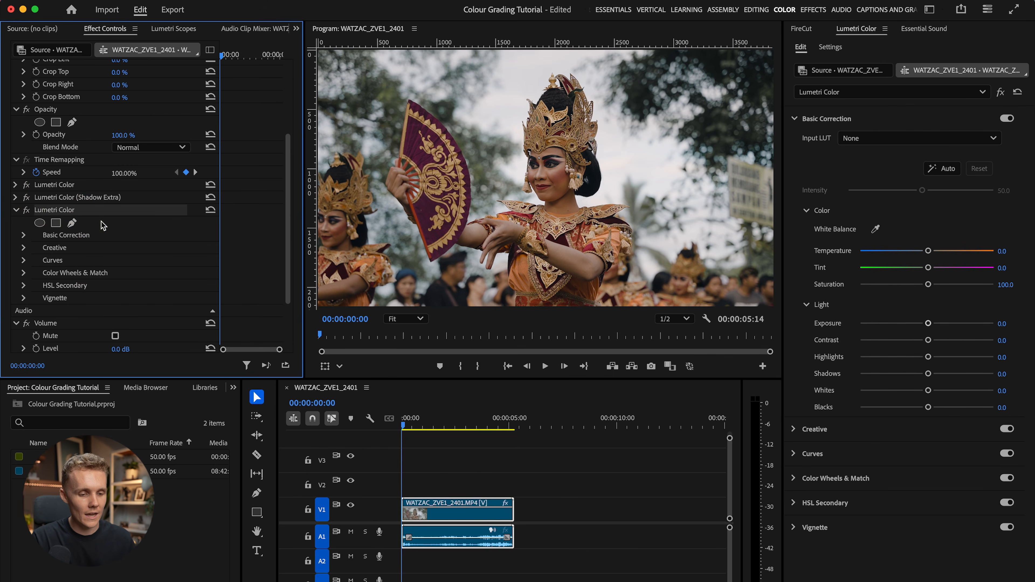
type("Vignette")
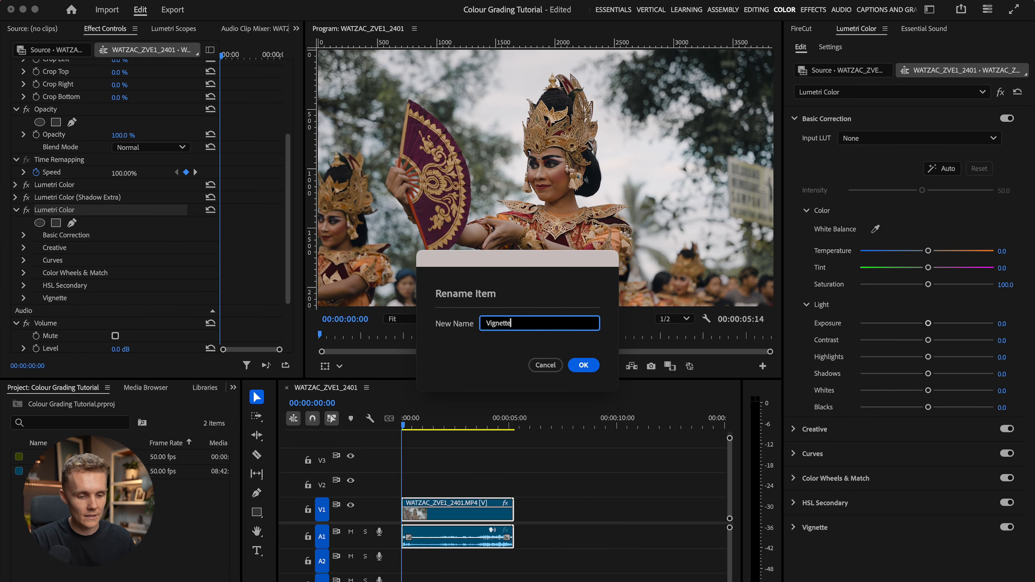
key("Return")
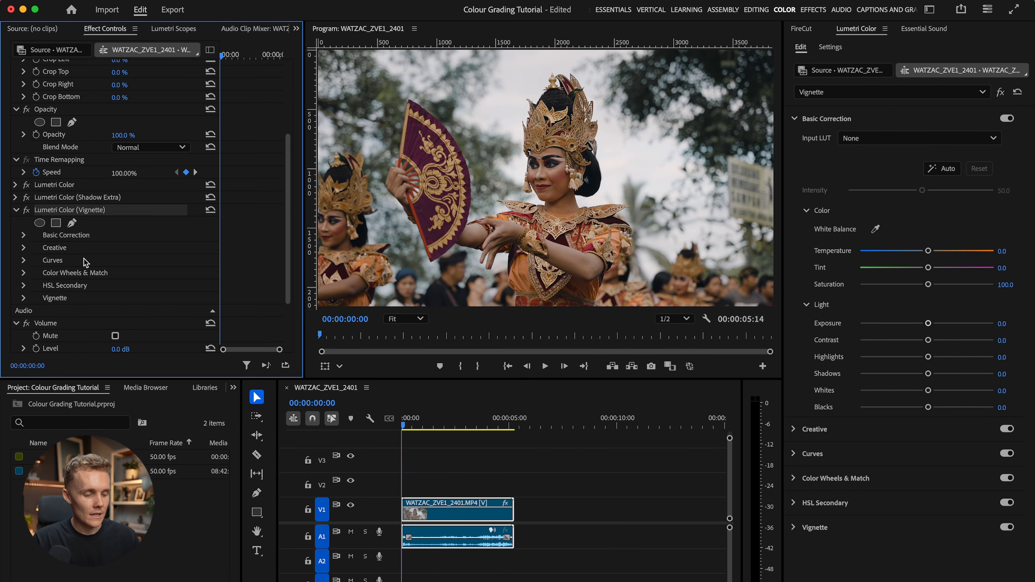
Add an ellipse mask to the Vignette effect and stretch it into a wide oval around the dancer, filling most of the frame.
left_click(41, 224)
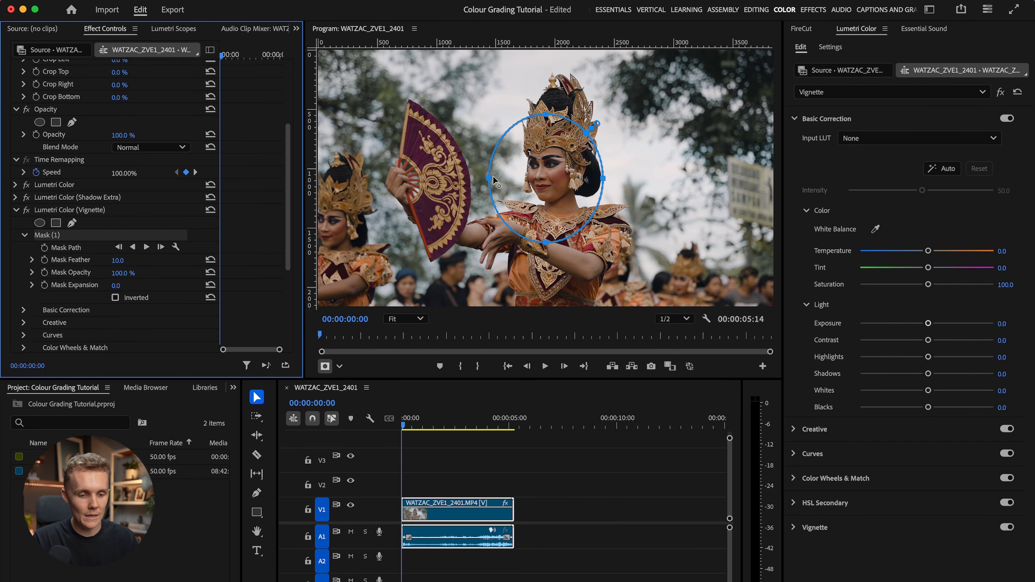
left_click_drag(488, 179, 335, 179)
left_click_drag(614, 178, 776, 179)
left_click_drag(550, 116, 550, 53)
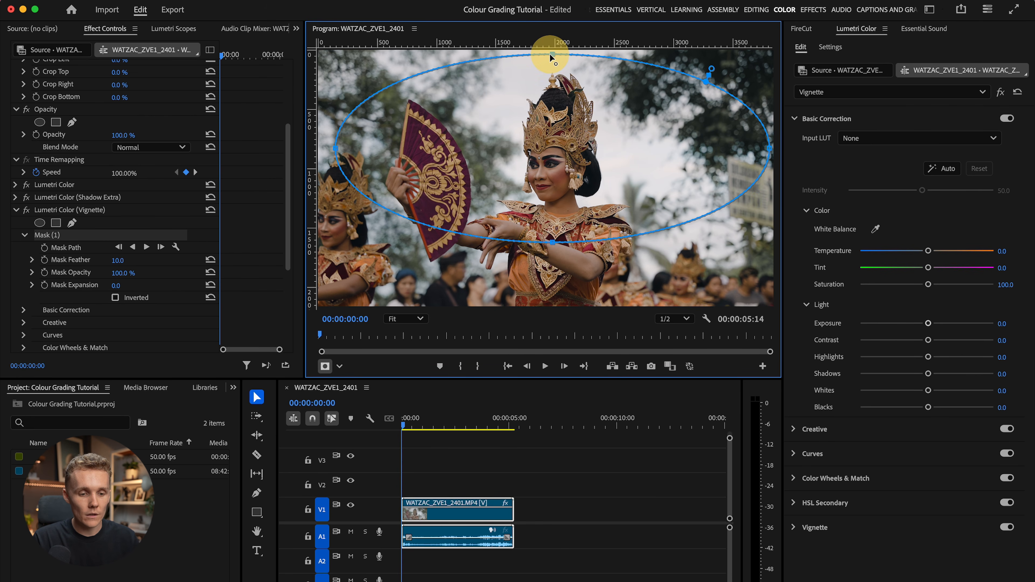
left_click_drag(554, 243, 554, 278)
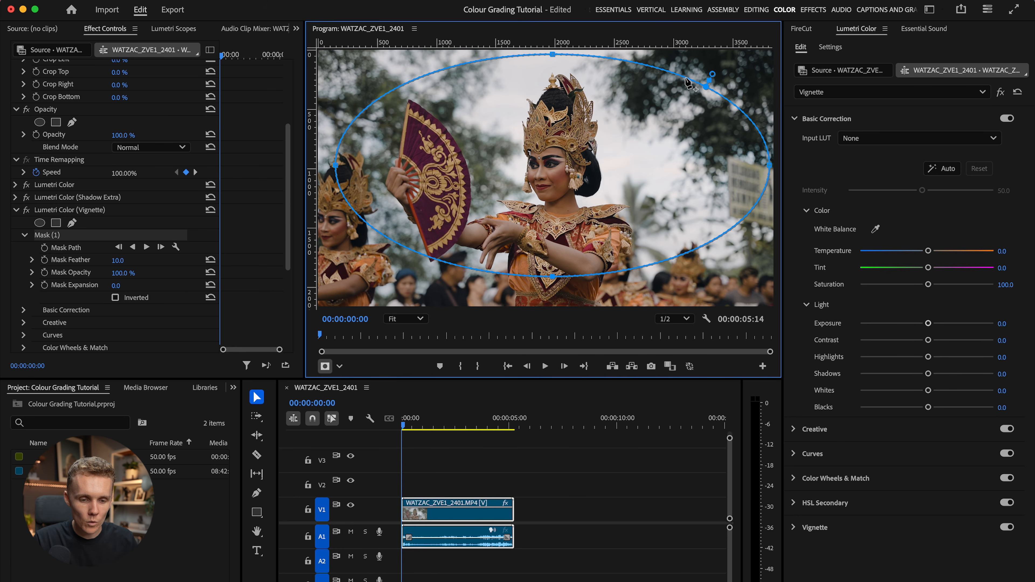
left_click_drag(689, 81, 778, 75)
left_click(769, 50)
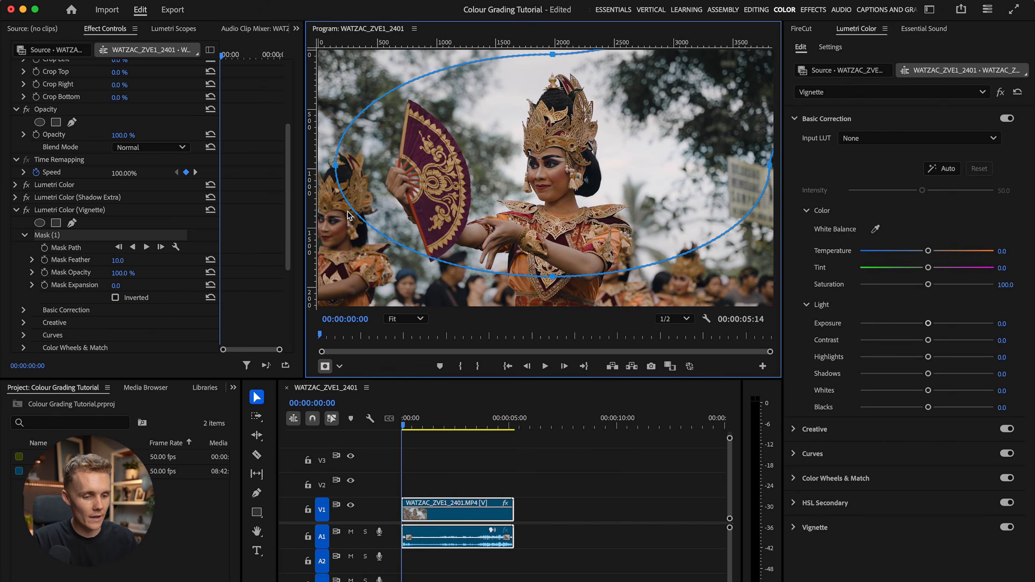
left_click_drag(337, 167, 322, 178)
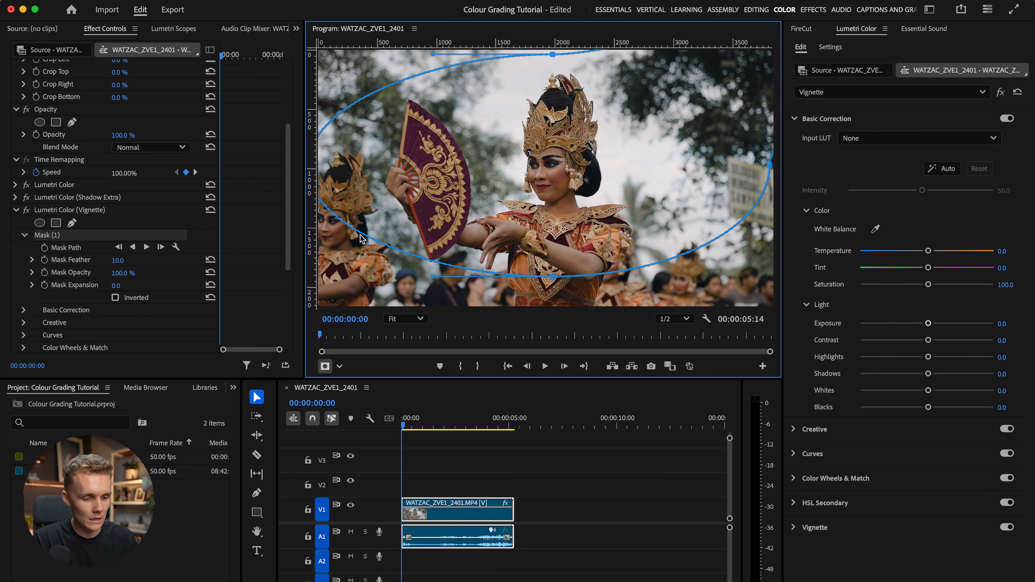
left_click_drag(361, 238, 326, 271)
Set the Vignette mask's feather to 241 and expansion to 51, and invert the mask.
left_click_drag(122, 263, 119, 262)
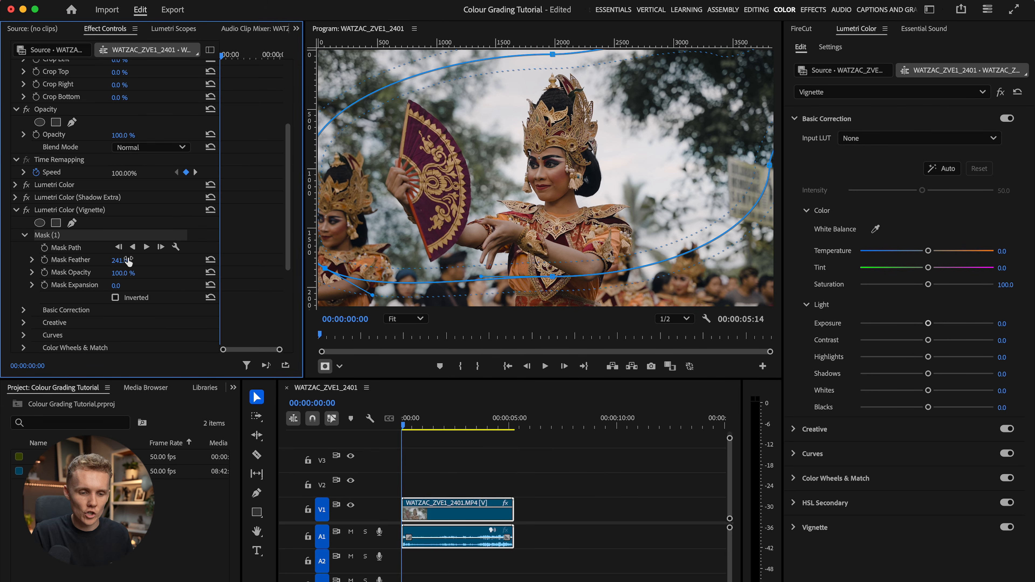
left_click_drag(118, 286, 121, 286)
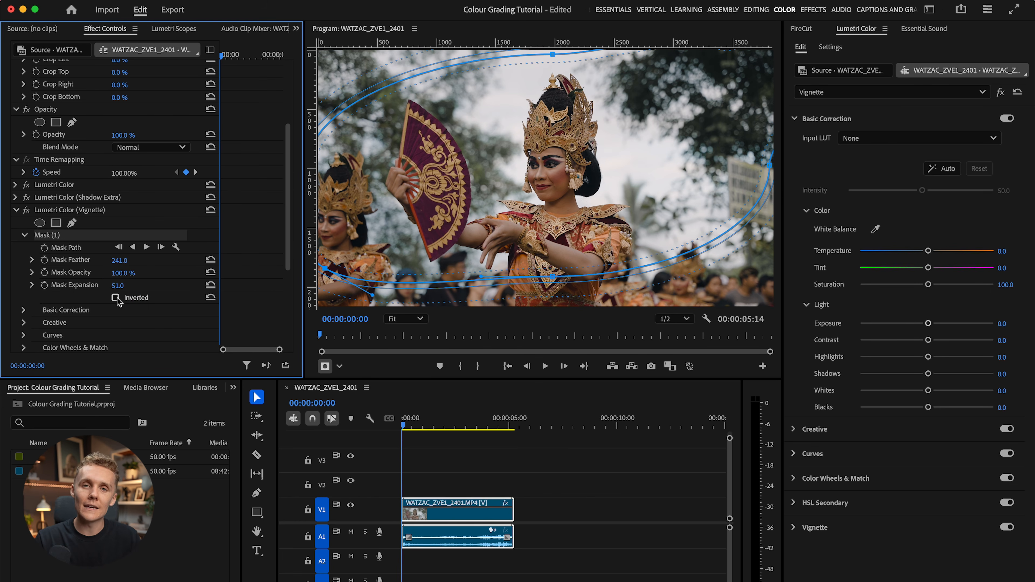
left_click(115, 297)
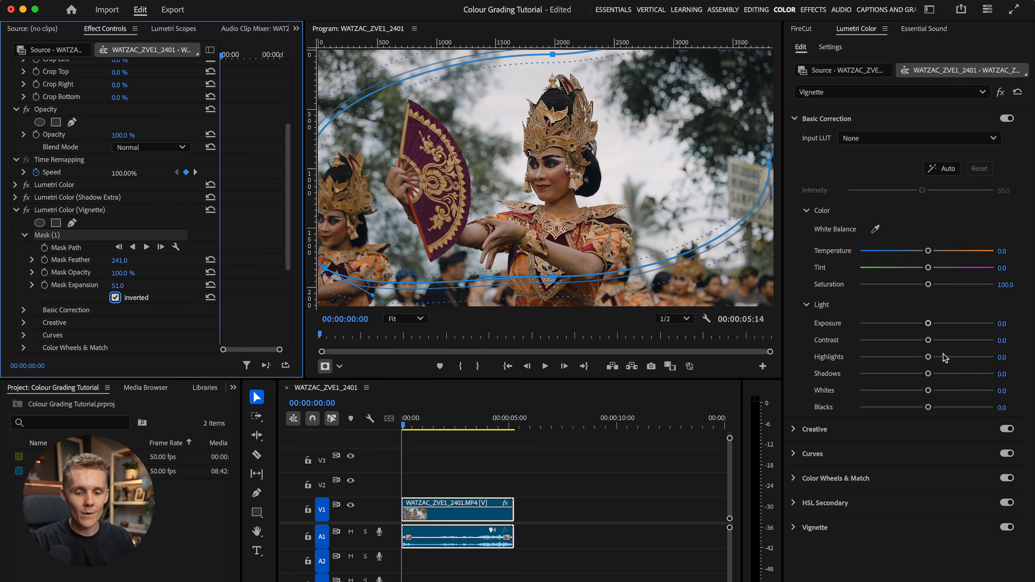
Darken the area outside the oval by setting the Vignette effect's shadows to -41.1 and exposure to -0.6.
left_click_drag(928, 374, 899, 374)
left_click_drag(928, 323, 919, 327)
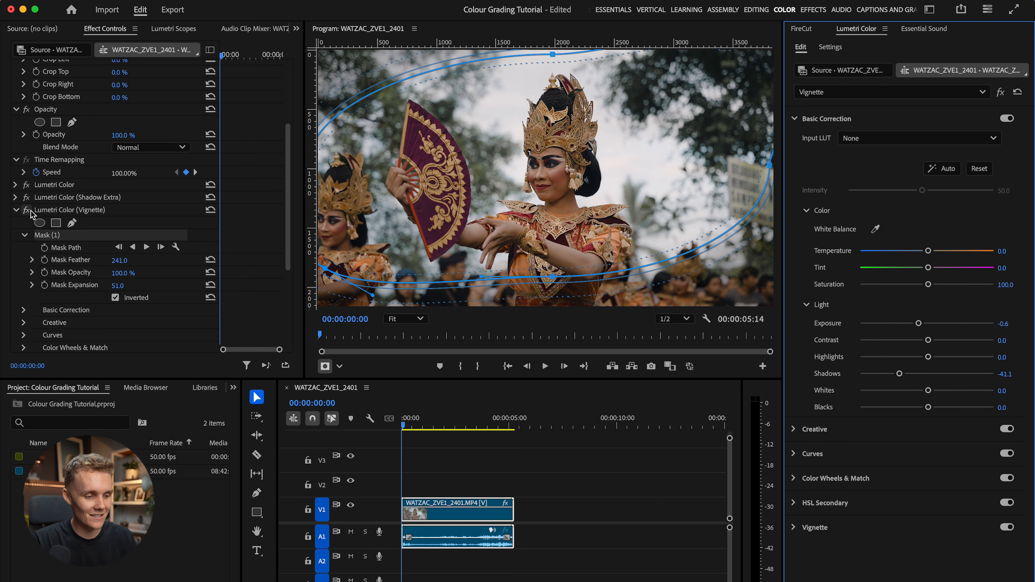
Play back the start of the clip and compare the picture with the Vignette effect off and on, returning to the first frame.
left_click(393, 399)
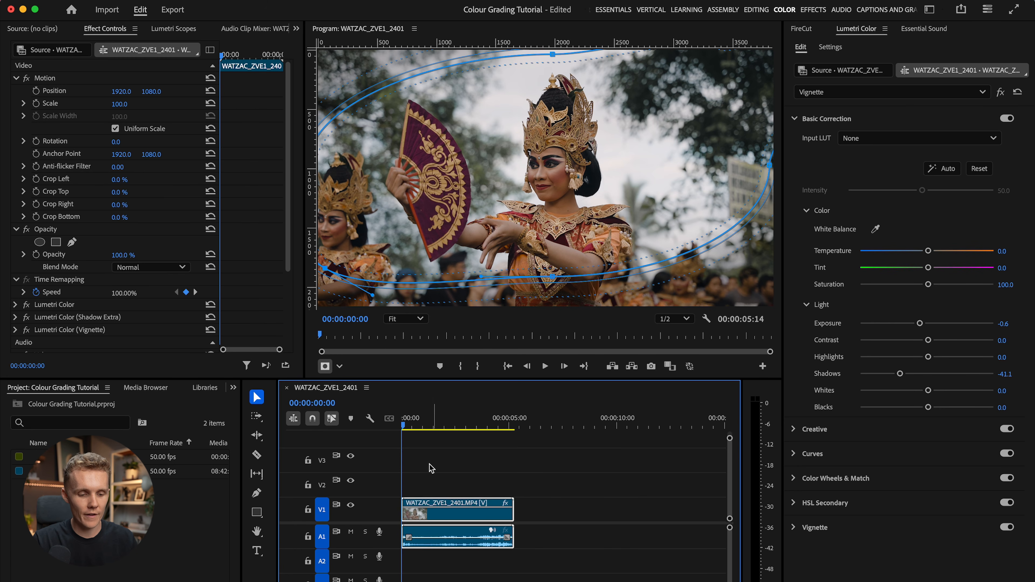
key("space")
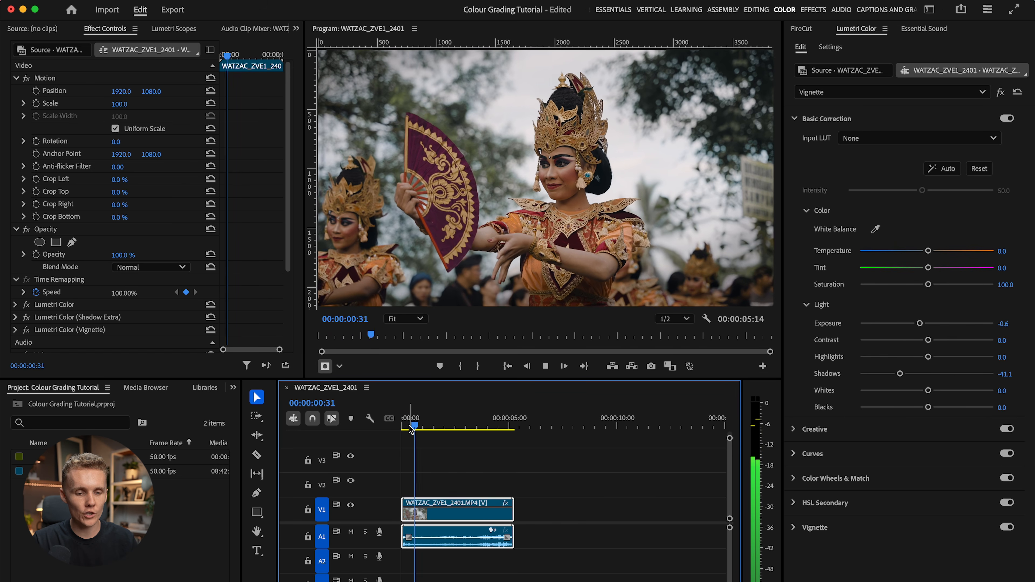
key("space")
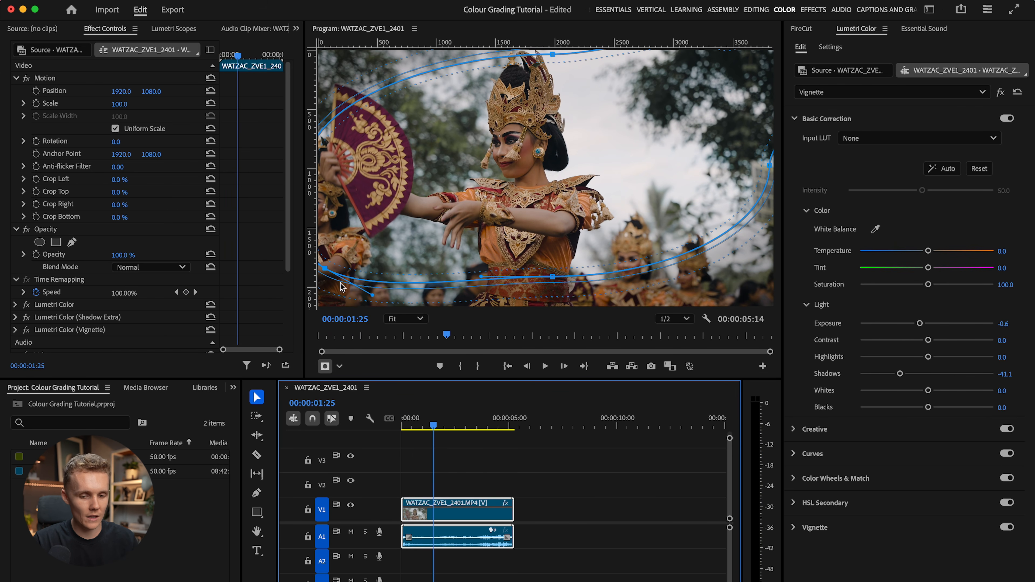
left_click(1000, 93)
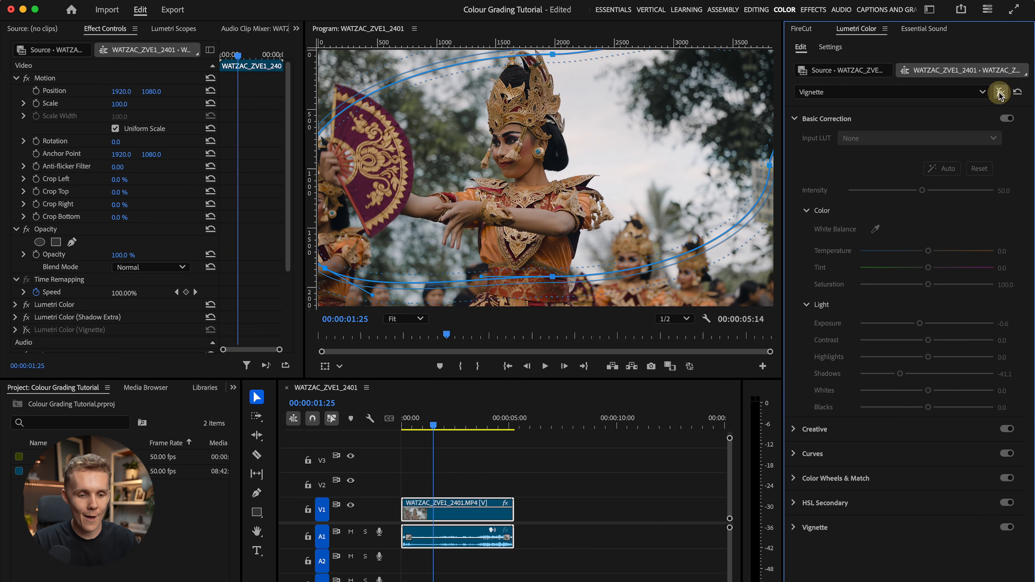
left_click(1000, 93)
left_click_drag(427, 426, 349, 427)
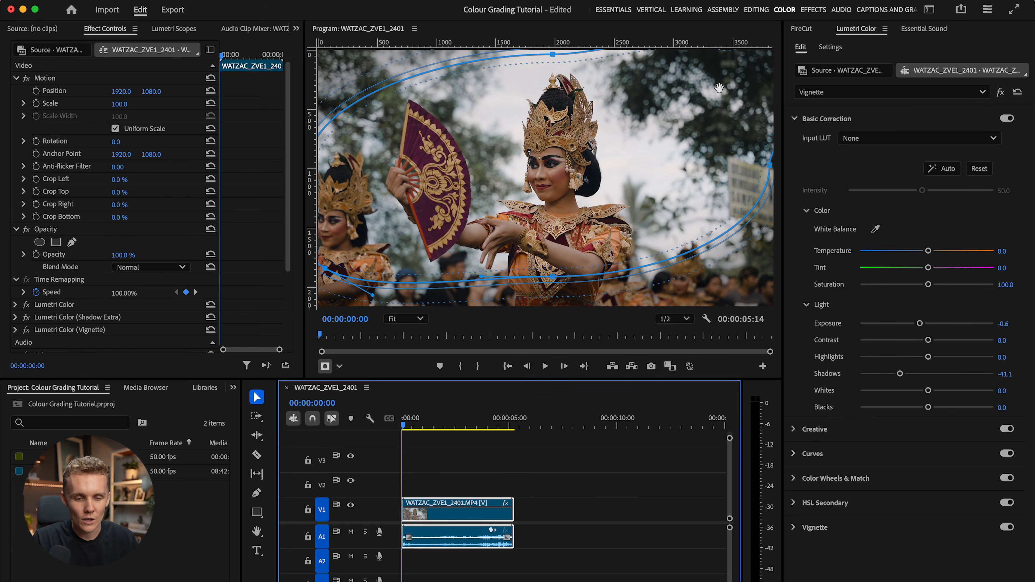
Set the Vignette effect's saturation to 90.
left_click(1005, 285)
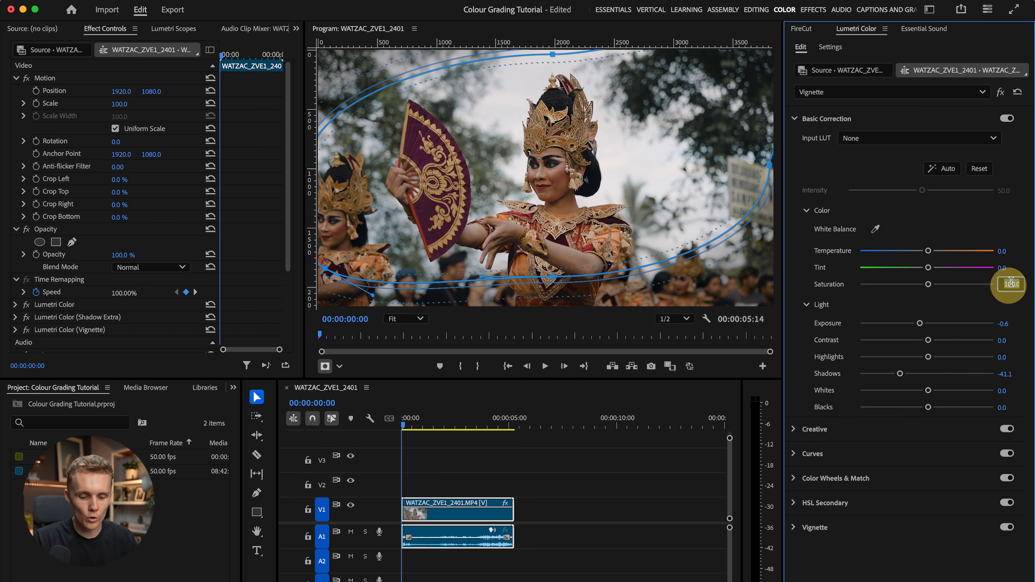
type("90")
key("Return")
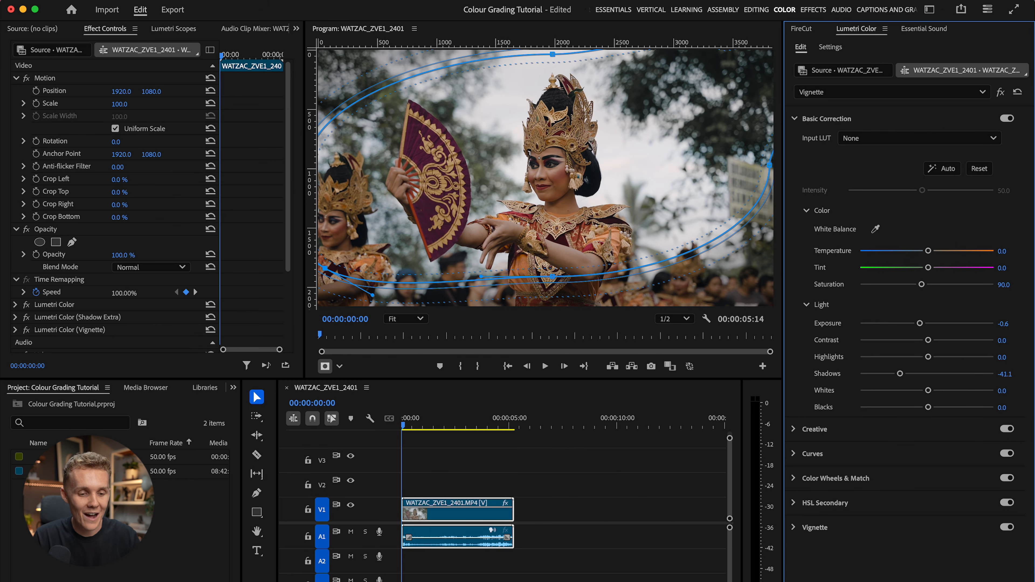
Select the base Lumetri Color effect and switch off all three Lumetri effects to view the ungraded clip.
left_click(925, 92)
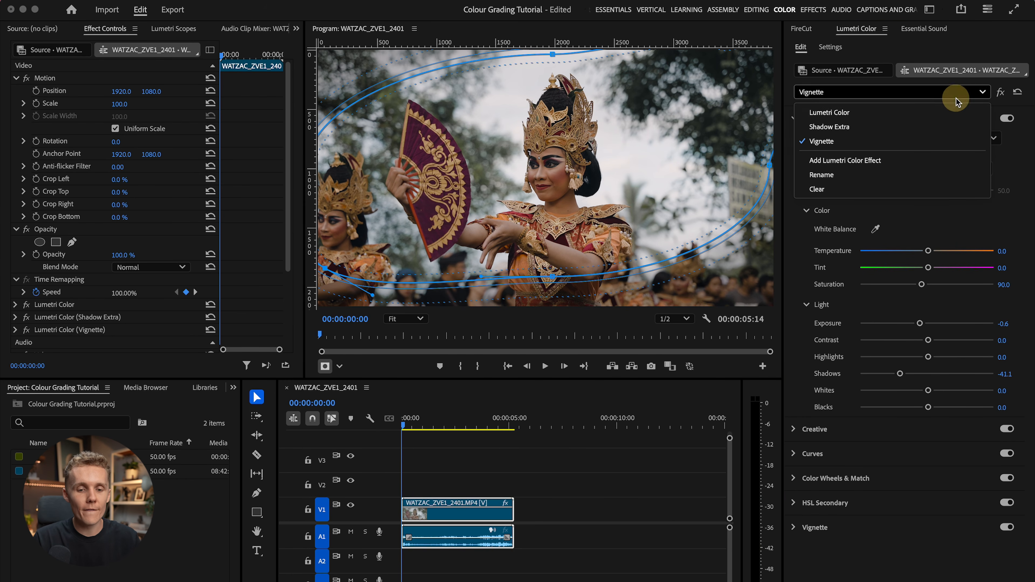
left_click(924, 111)
left_click(50, 305)
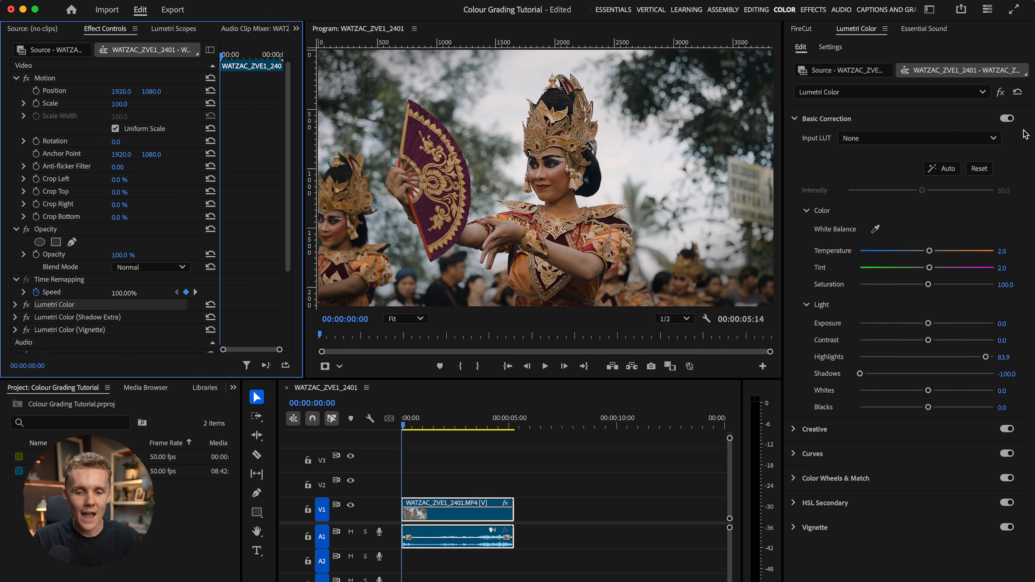
left_click(1000, 92)
left_click(27, 317)
left_click(28, 330)
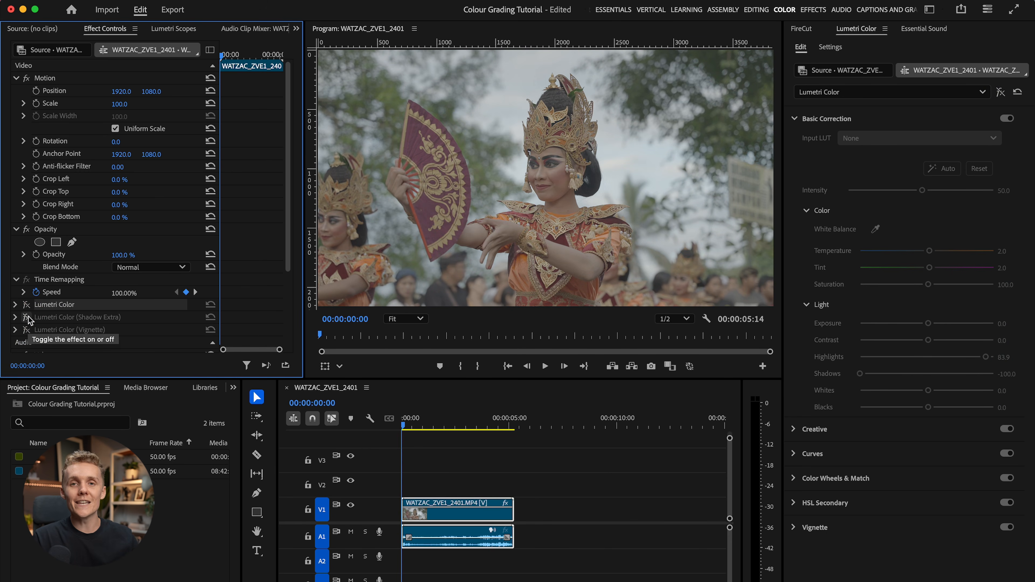
Re-enable the base Lumetri Color, Shadow Extra and Vignette effects one by one to compare each stage, and play the graded clip.
left_click(26, 305)
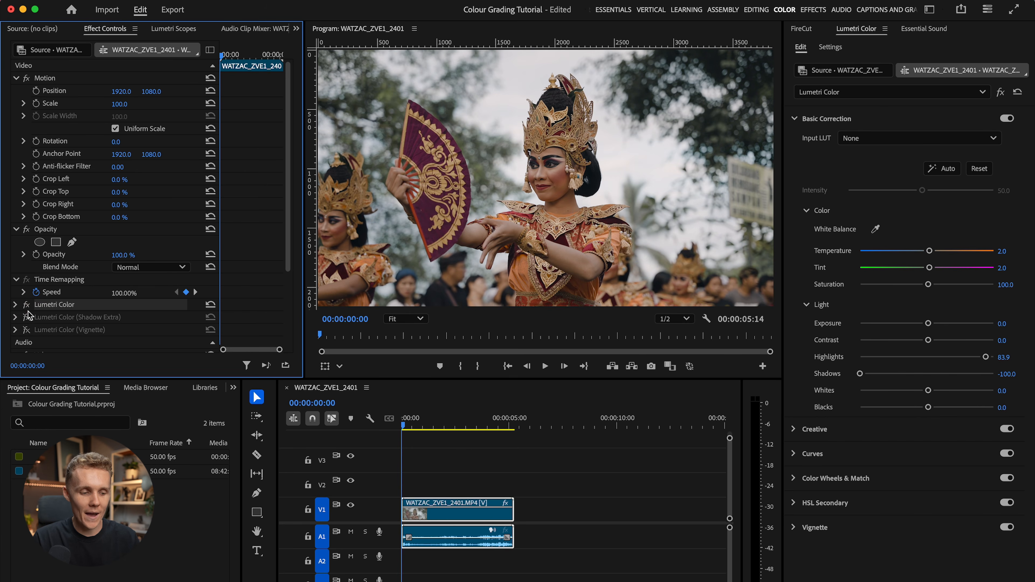
left_click(27, 318)
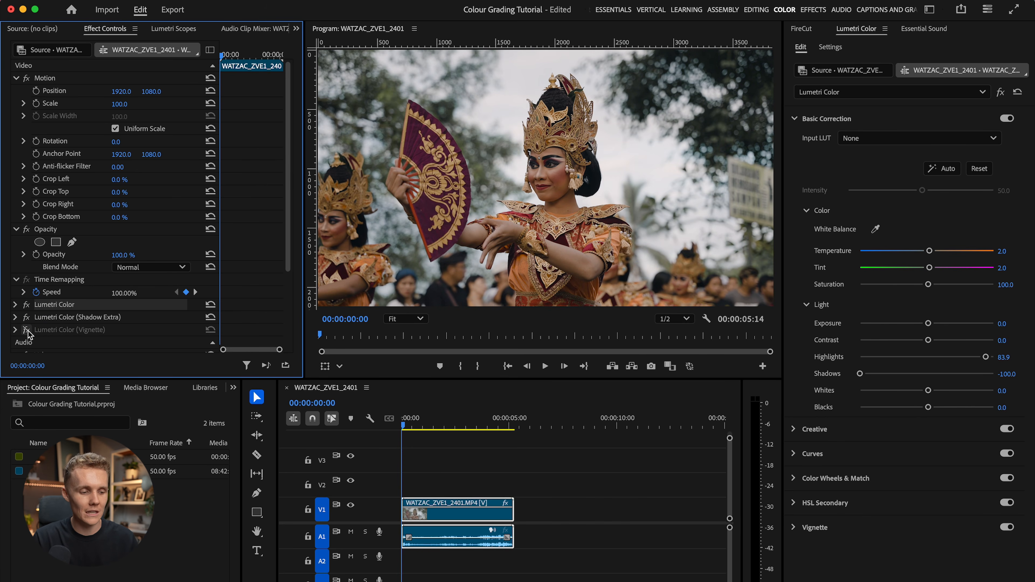
left_click(27, 331)
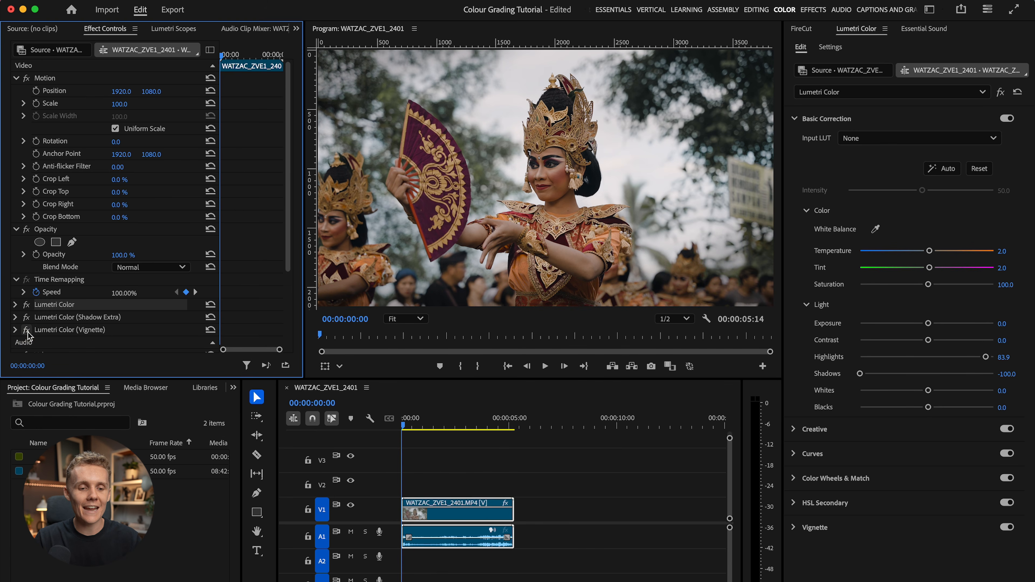
key("space")
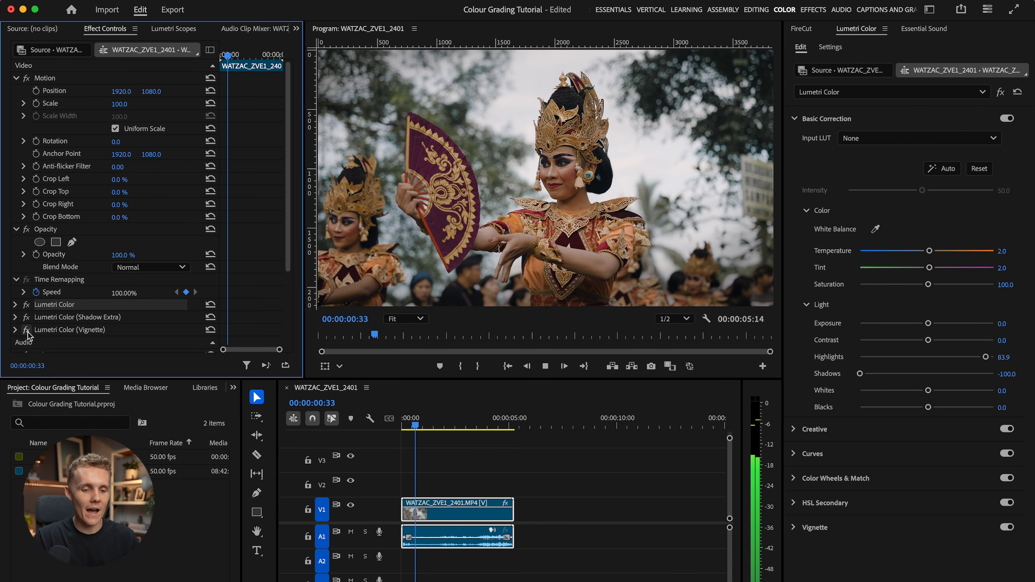